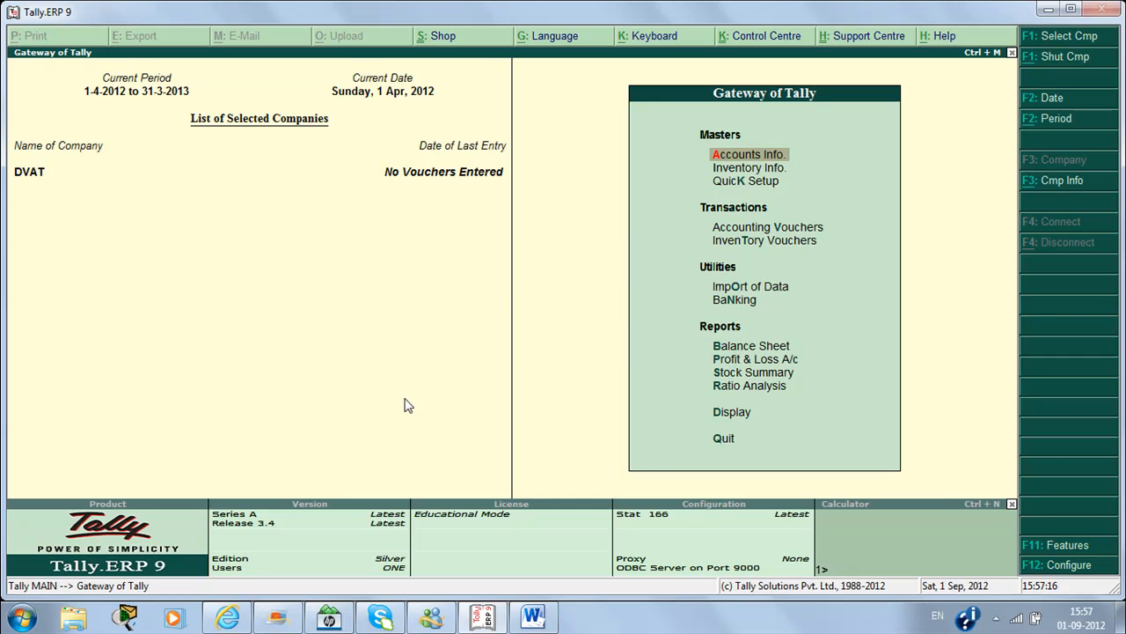
# Step: Switch from Tally to the Word document of VAT notes
pyautogui.click(533, 616)
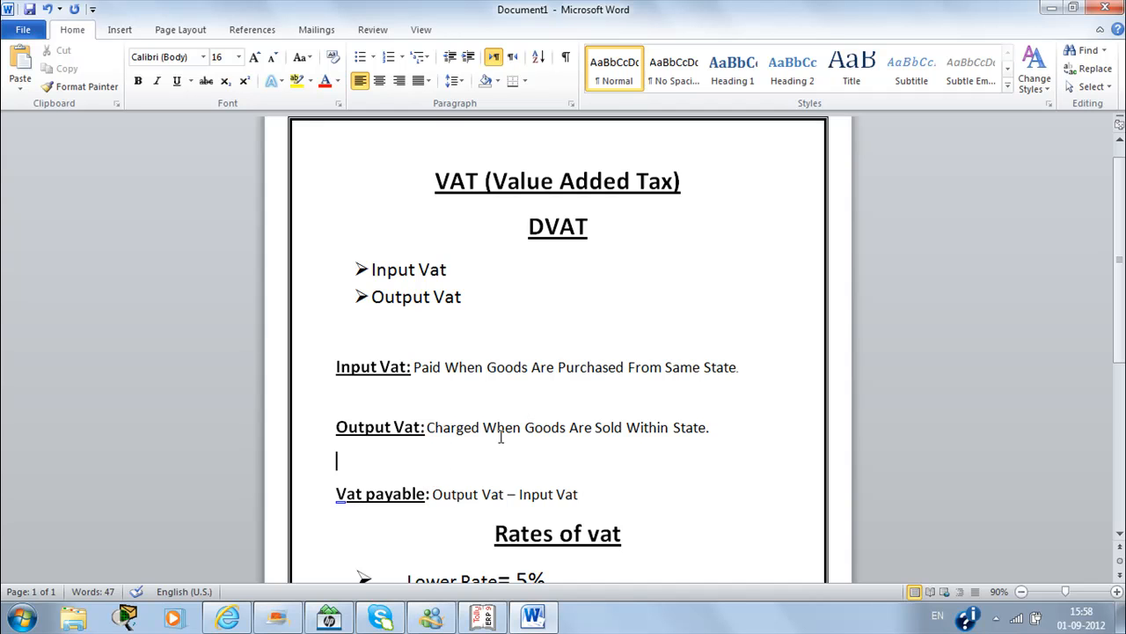
# Step: Review the notes on VAT payable and the 5% and 12.5% rates, then return to Tally
pyautogui.click(1053, 11)
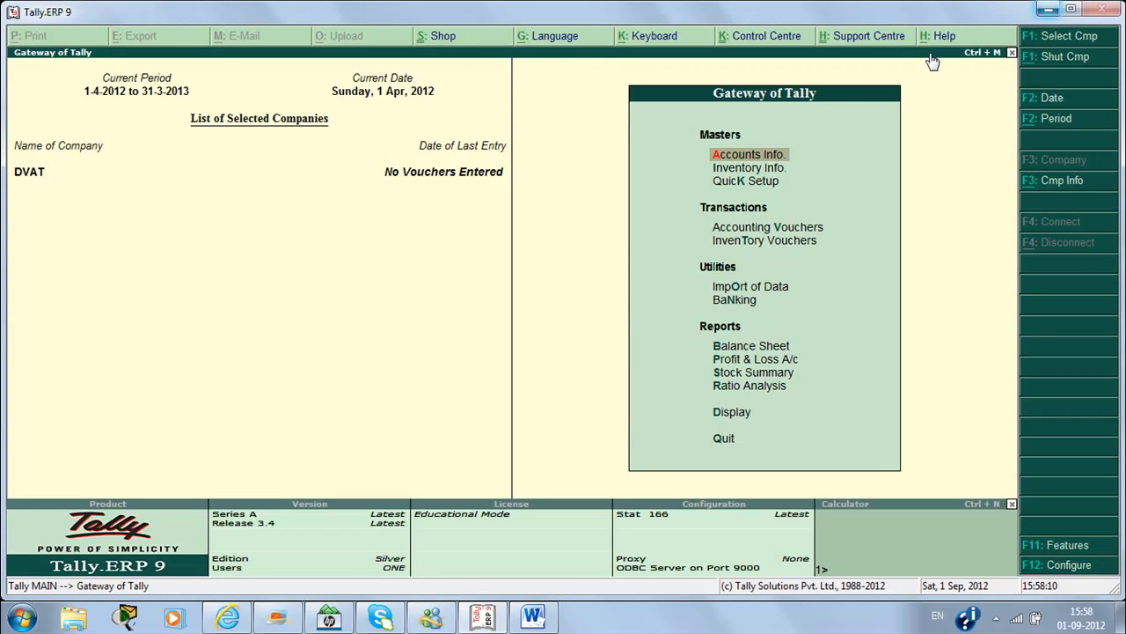
pyautogui.click(545, 616)
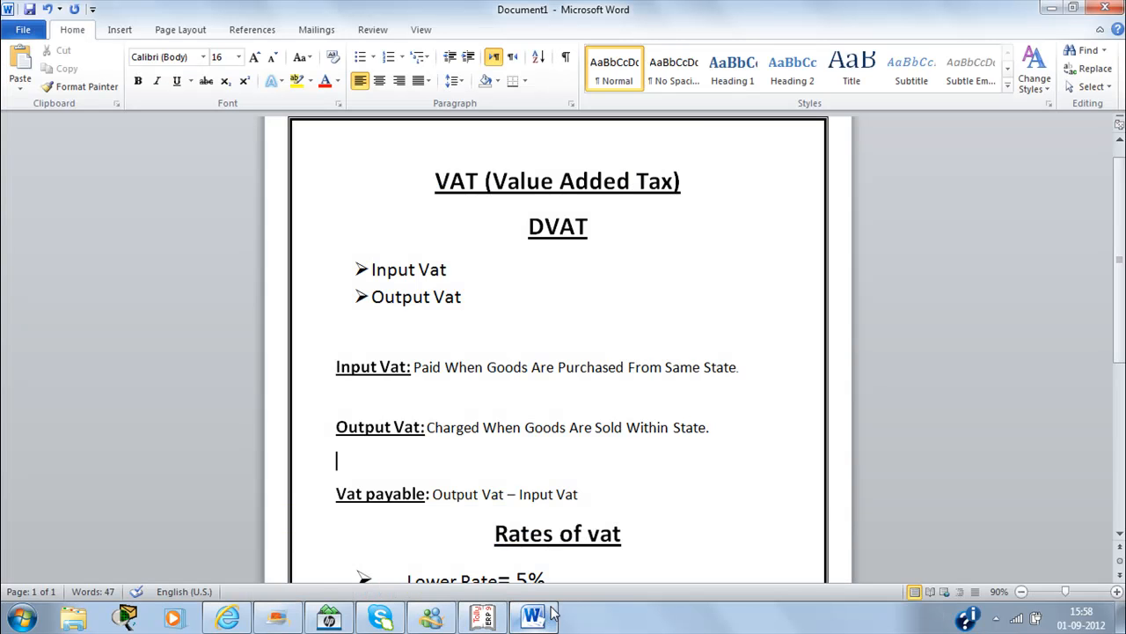
pyautogui.click(651, 531)
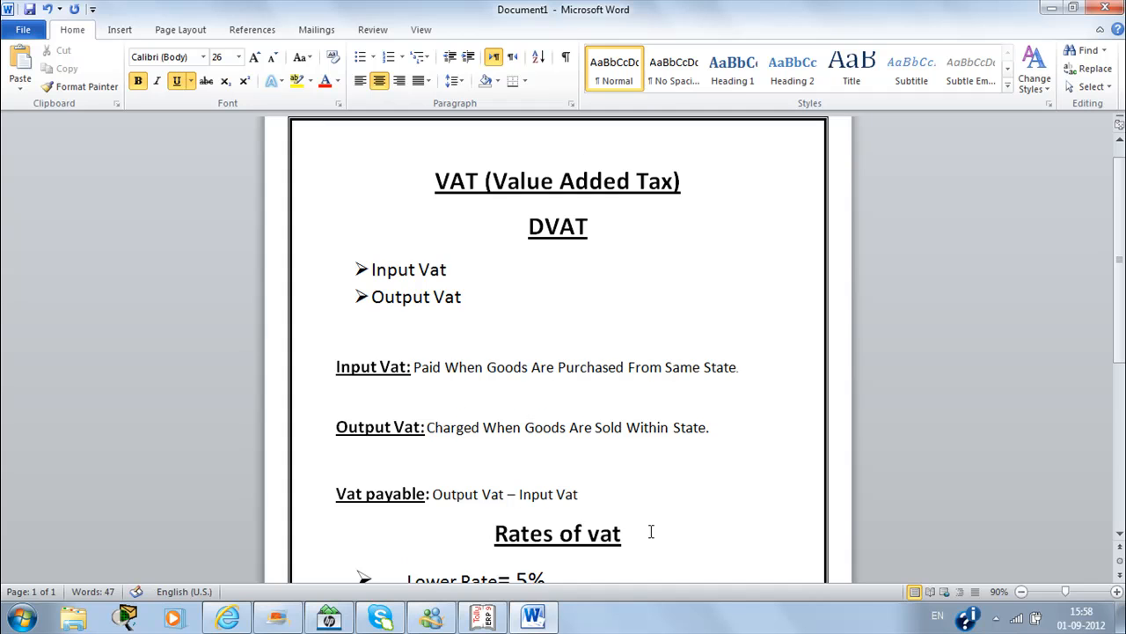
pyautogui.press('Down')
pyautogui.press('Down')
pyautogui.press('Down')
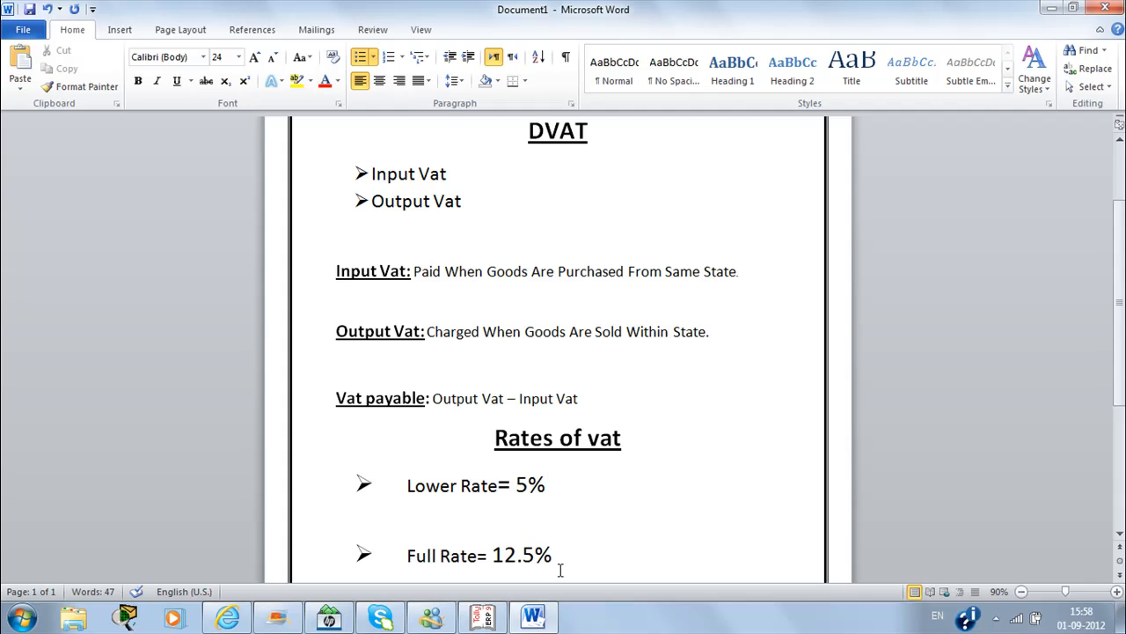
pyautogui.press('Up')
pyautogui.press('Up')
pyautogui.press('Up')
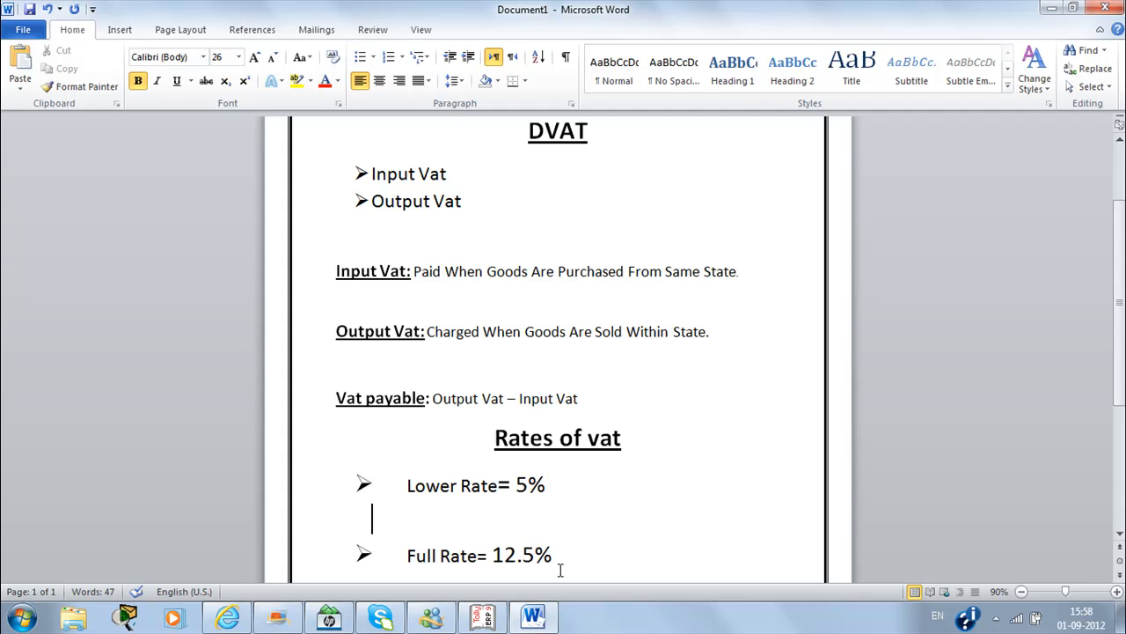
pyautogui.press('Up')
pyautogui.press('Up')
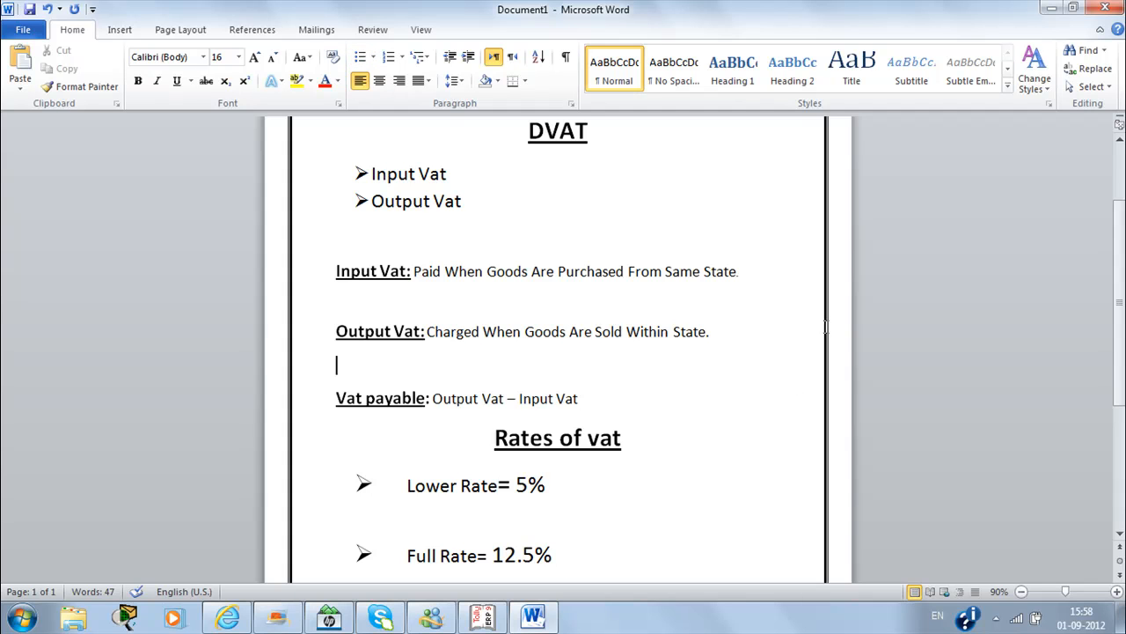
pyautogui.click(1051, 8)
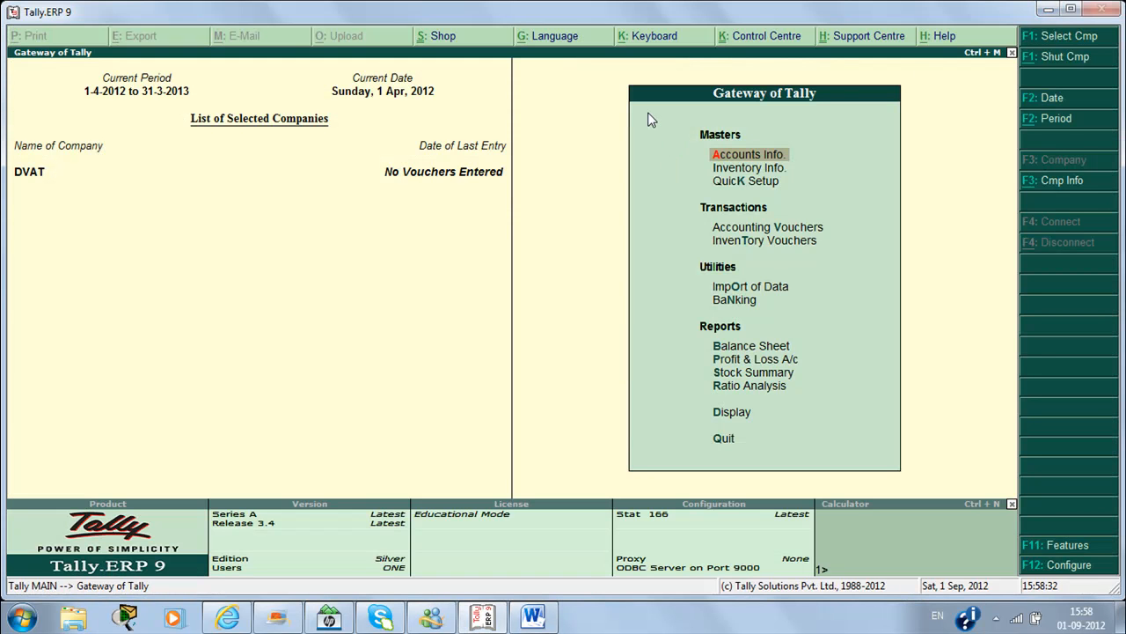
# Step: Set Enable Value Added Tax (VAT) to Yes in DVAT's Statutory & Taxation features
pyautogui.press('XF86AudioMute')
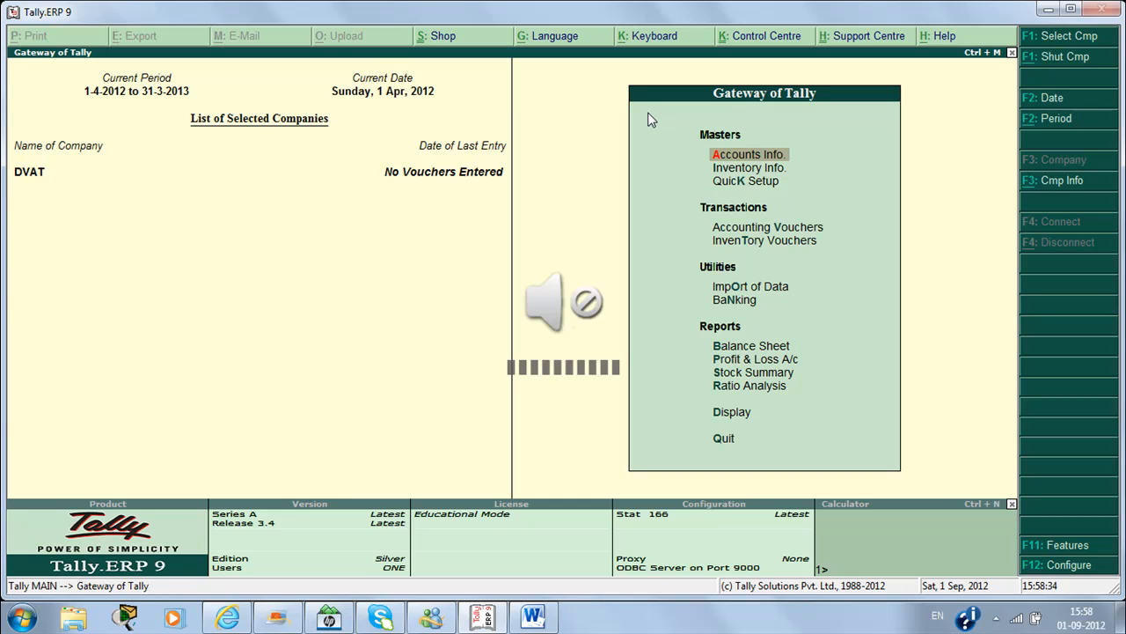
pyautogui.press('XF86AudioMute')
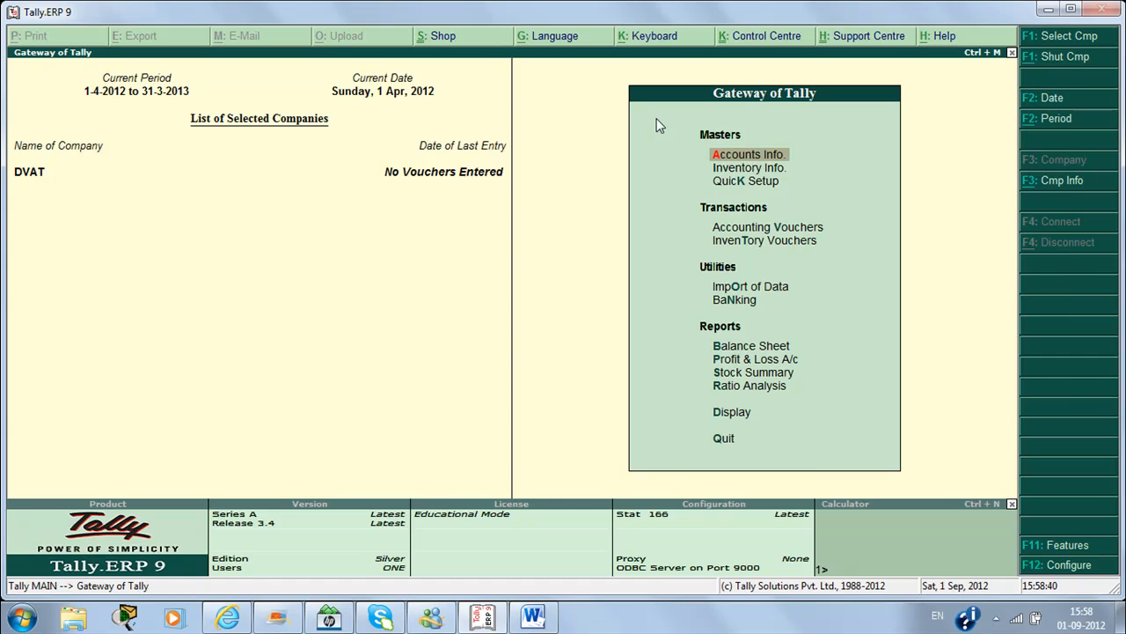
pyautogui.press('F11')
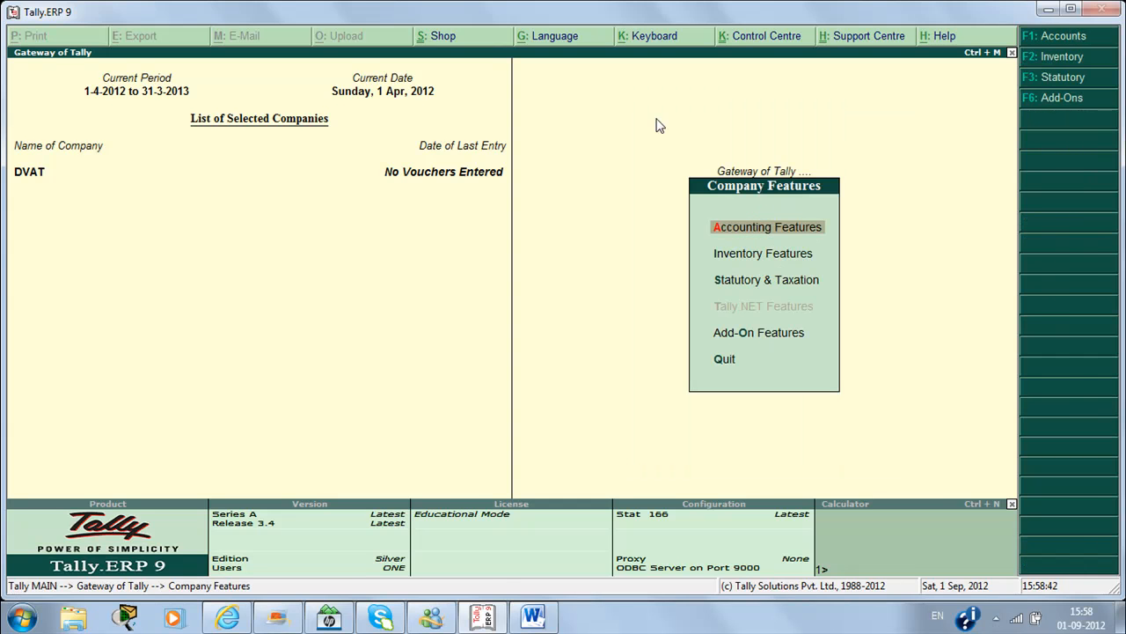
pyautogui.press('s')
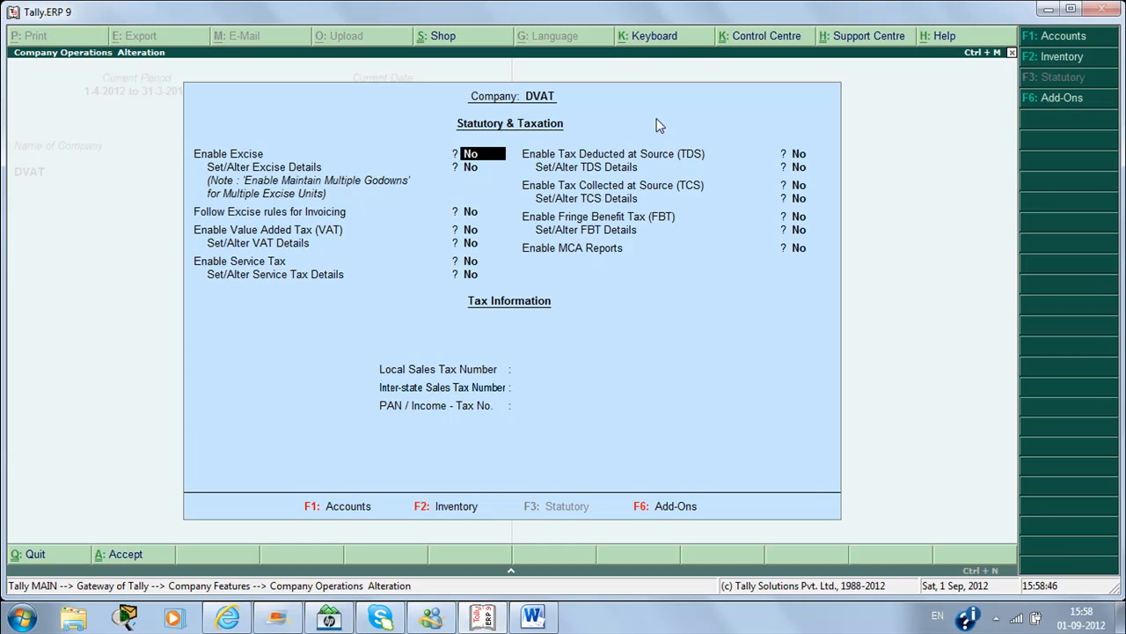
pyautogui.press('Return')
pyautogui.press('Return')
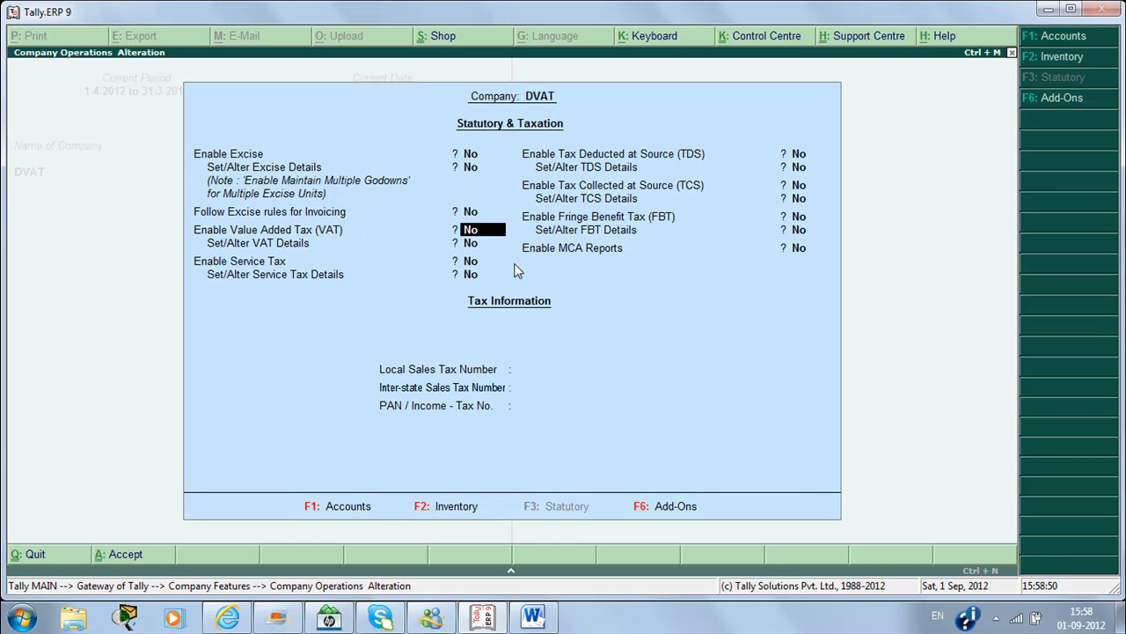
pyautogui.press('y')
pyautogui.press('y')
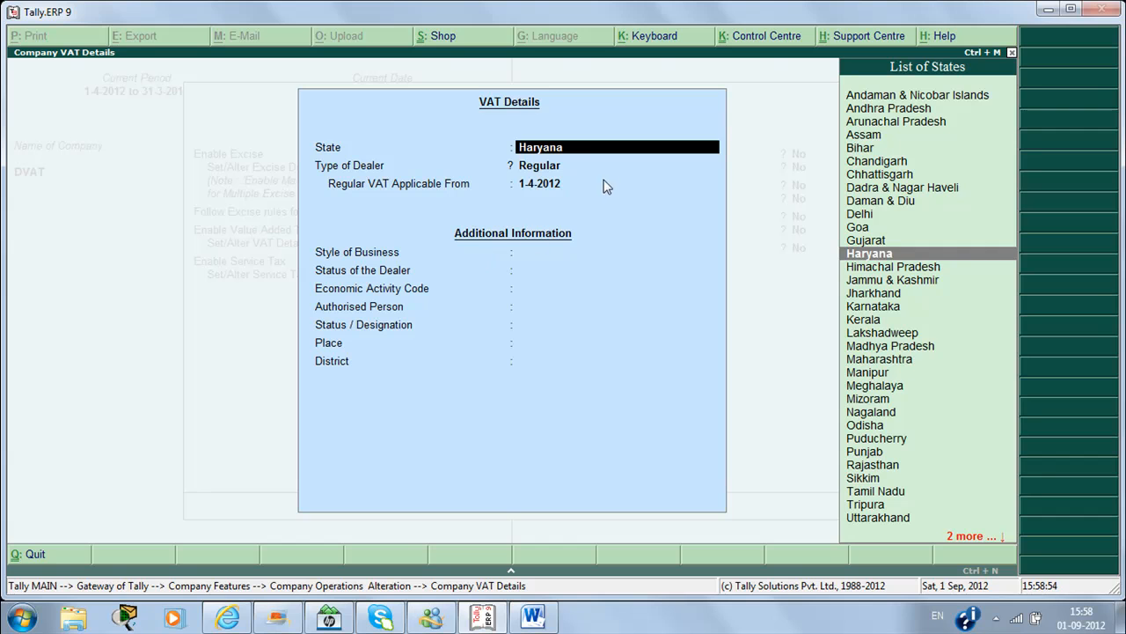
# Step: Set the VAT state to Delhi and dealer type Regular, applicable from 1-4-2012
pyautogui.write('D')
pyautogui.press('Down')
pyautogui.press('Down')
pyautogui.press('Down')
pyautogui.press('Return')
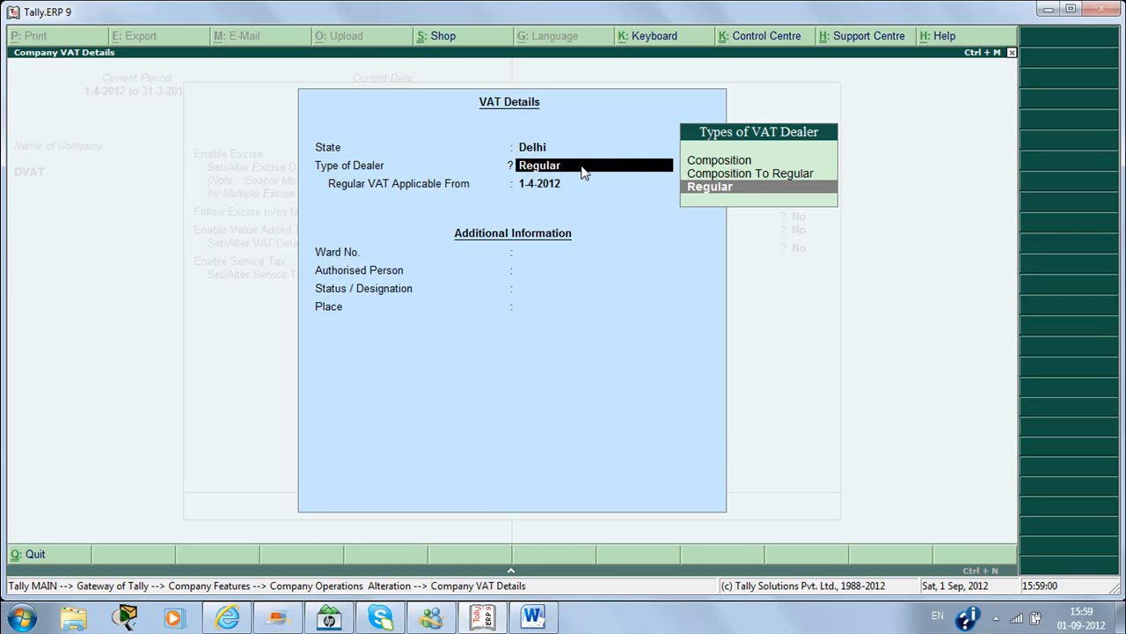
pyautogui.click(728, 190)
pyautogui.press('Return')
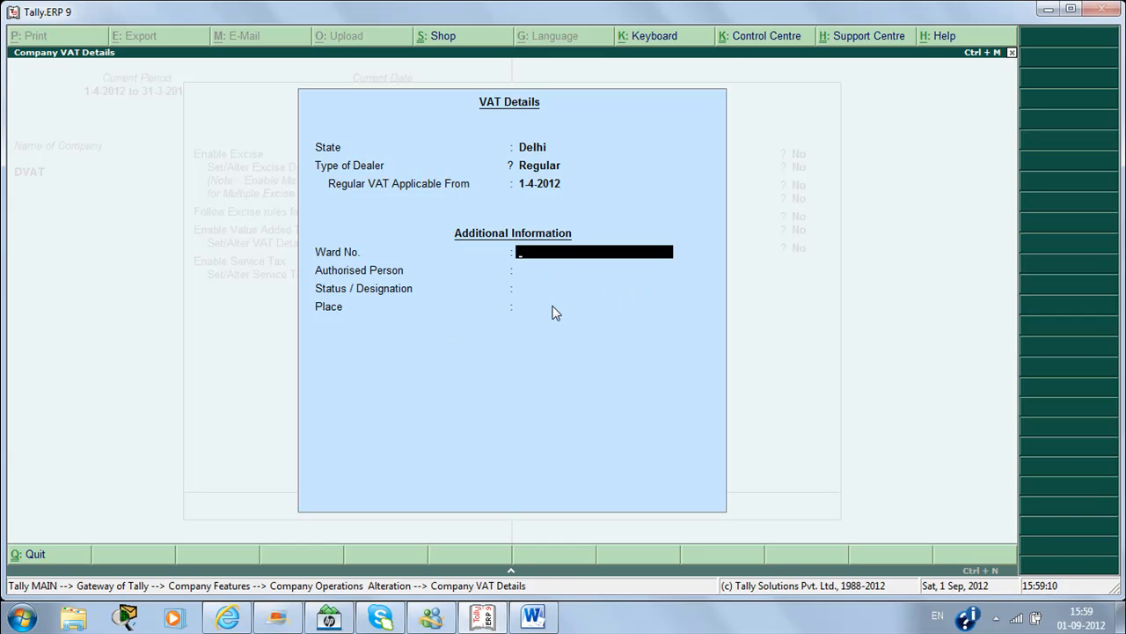
# Step: Enter ward number 21, the authorised person's name, designation Manager and place Sonipat
pyautogui.write('21')
pyautogui.press('Return')
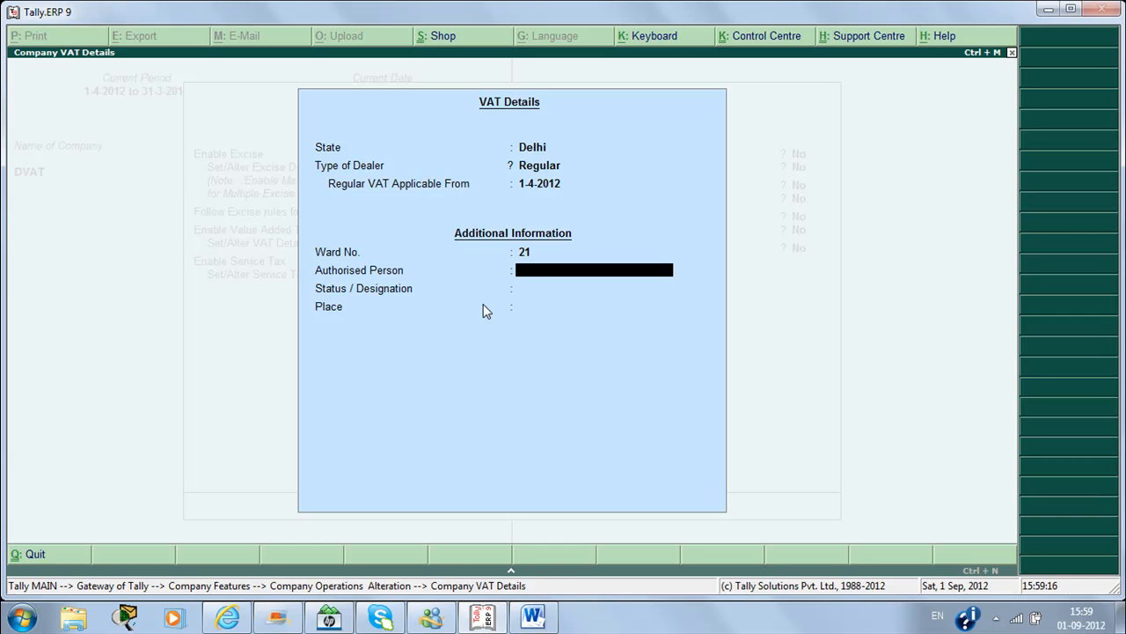
pyautogui.press('Return')
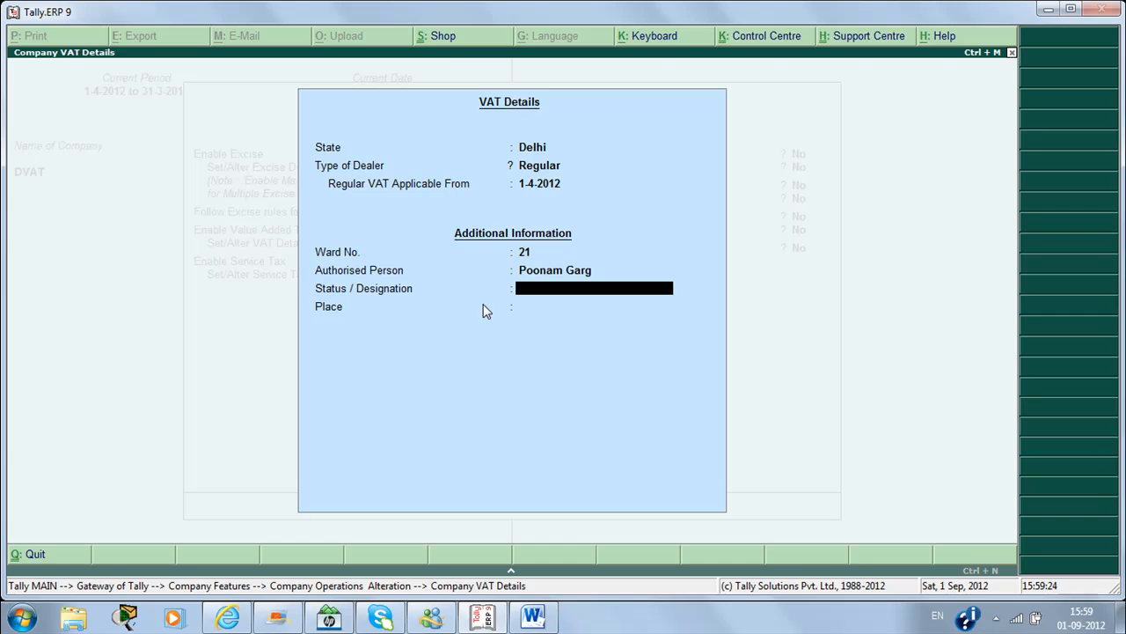
pyautogui.write('Manag')
pyautogui.press('Return')
pyautogui.write('Sonipat')
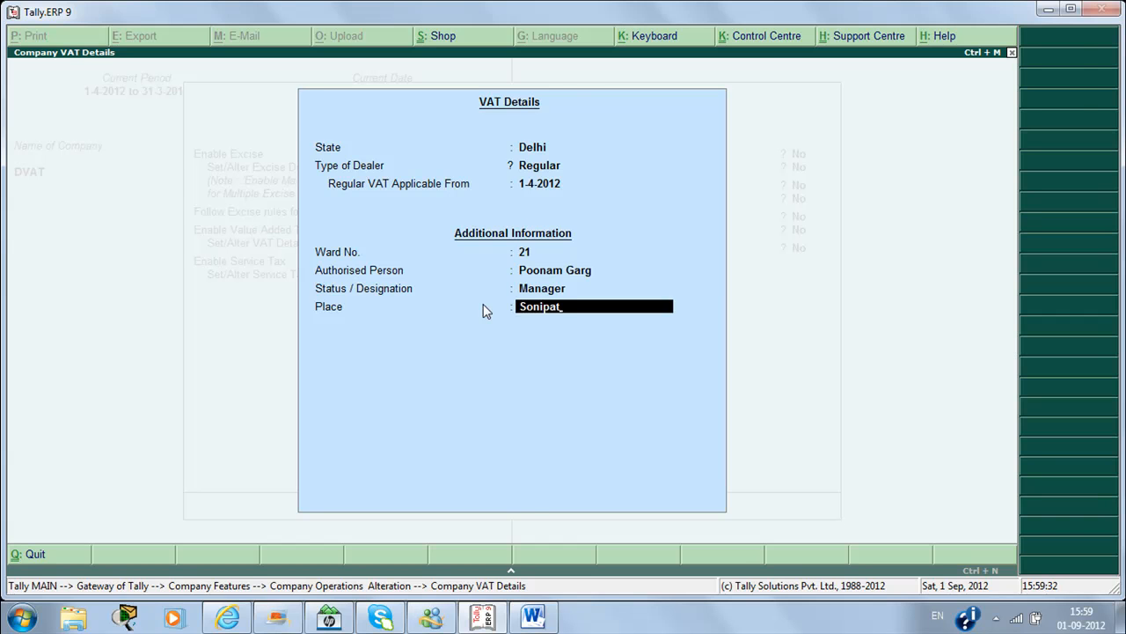
pyautogui.press('Return')
pyautogui.press('Return')
pyautogui.press('Return')
pyautogui.press('Return')
pyautogui.press('Return')
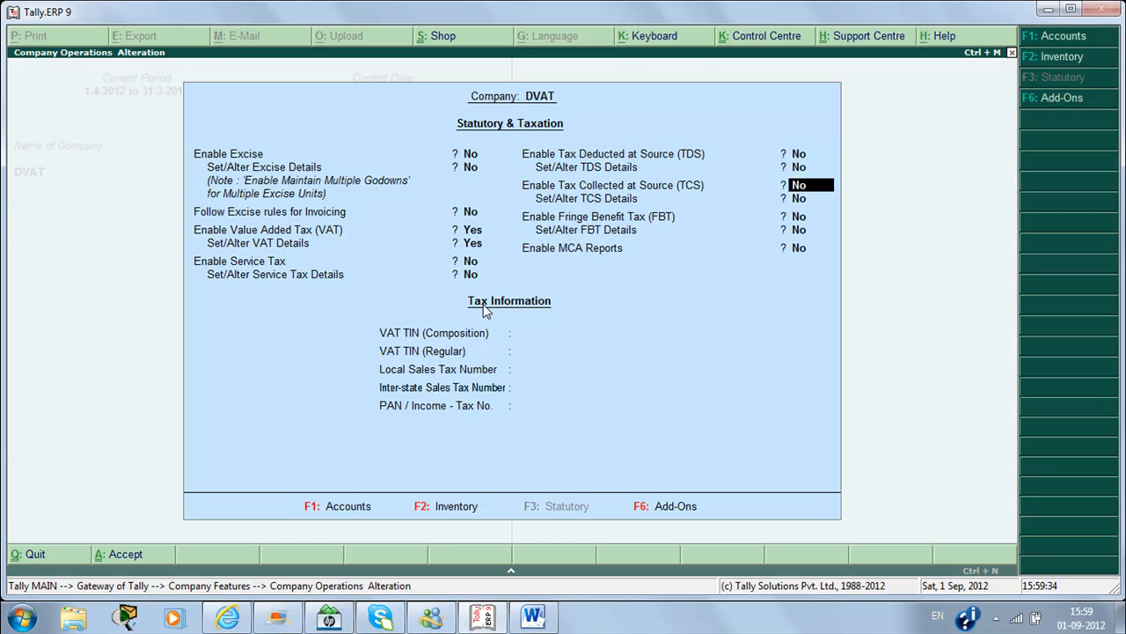
pyautogui.press('Return')
pyautogui.press('Return')
pyautogui.press('Return')
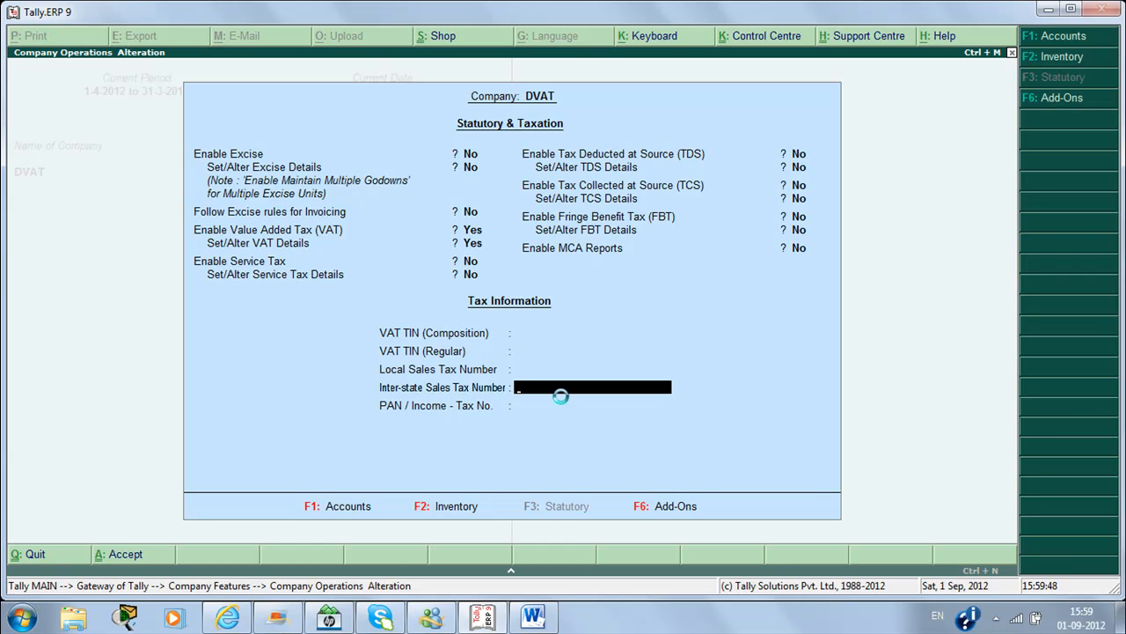
# Step: Accept DVAT's tax settings and return to the Gateway of Tally
pyautogui.hotkey('ctrl', 'a')
pyautogui.press('Escape')
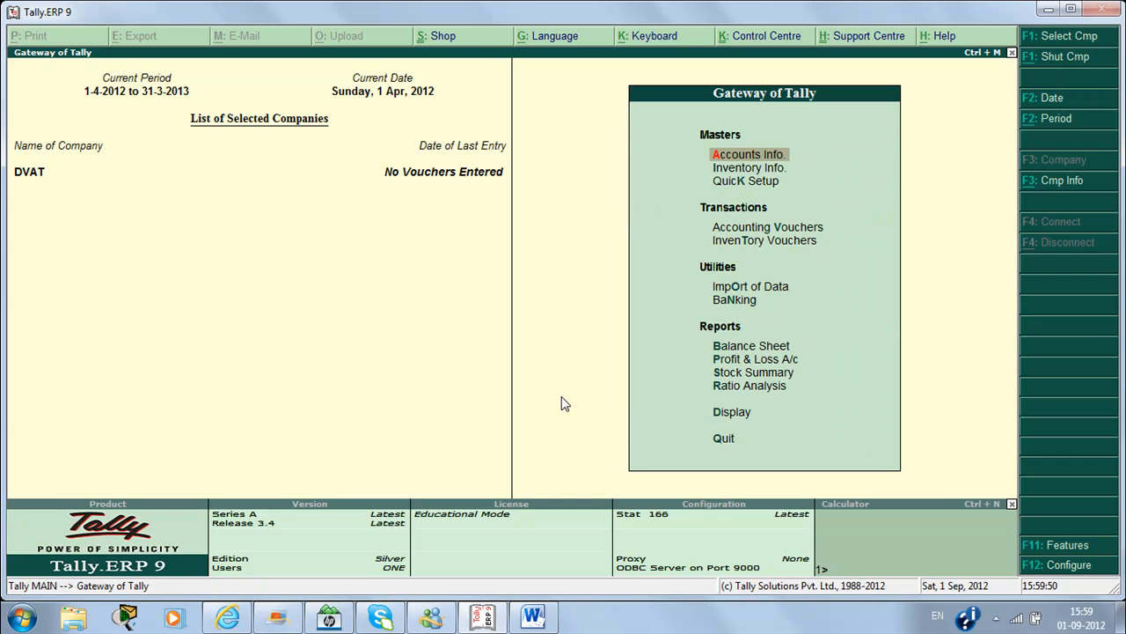
pyautogui.press('Down')
pyautogui.press('Down')
pyautogui.press('Down')
pyautogui.press('Down')
# Step: Start a purchase voucher with supplier invoice 123, dated 1-Apr-2012, party Cash
pyautogui.press('Up')
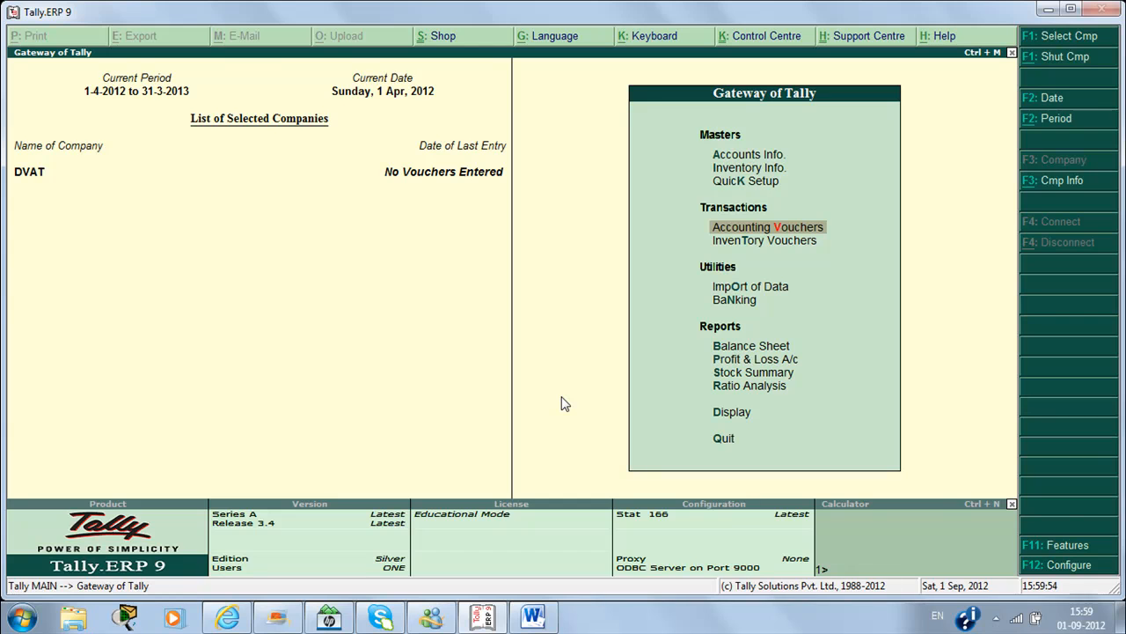
pyautogui.press('Return')
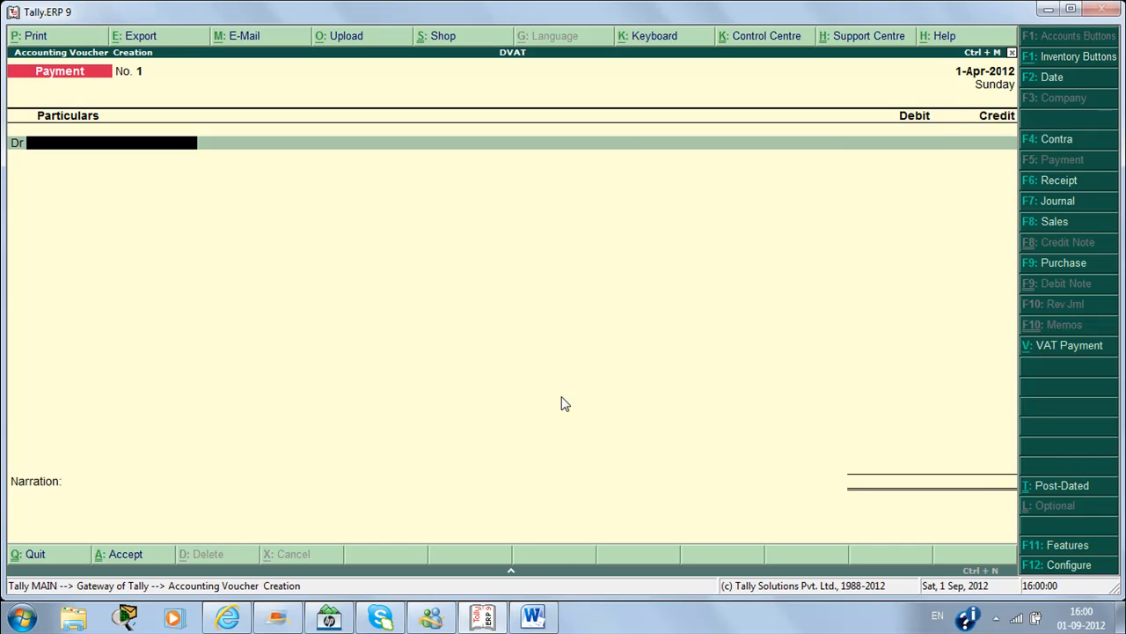
pyautogui.press('F9')
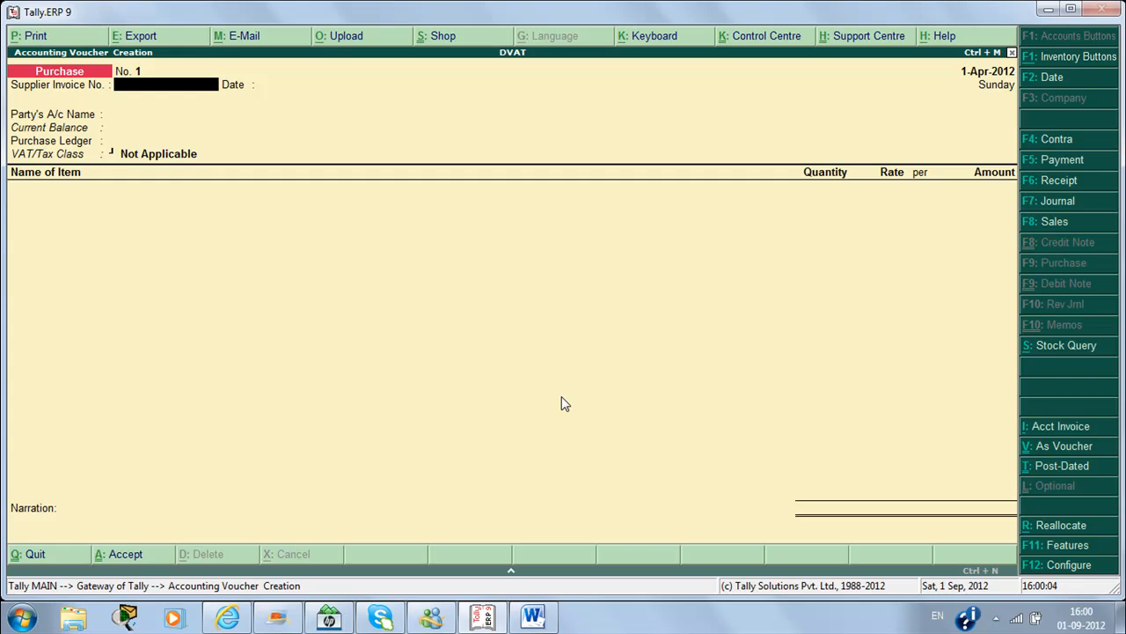
pyautogui.write('123')
pyautogui.press('Return')
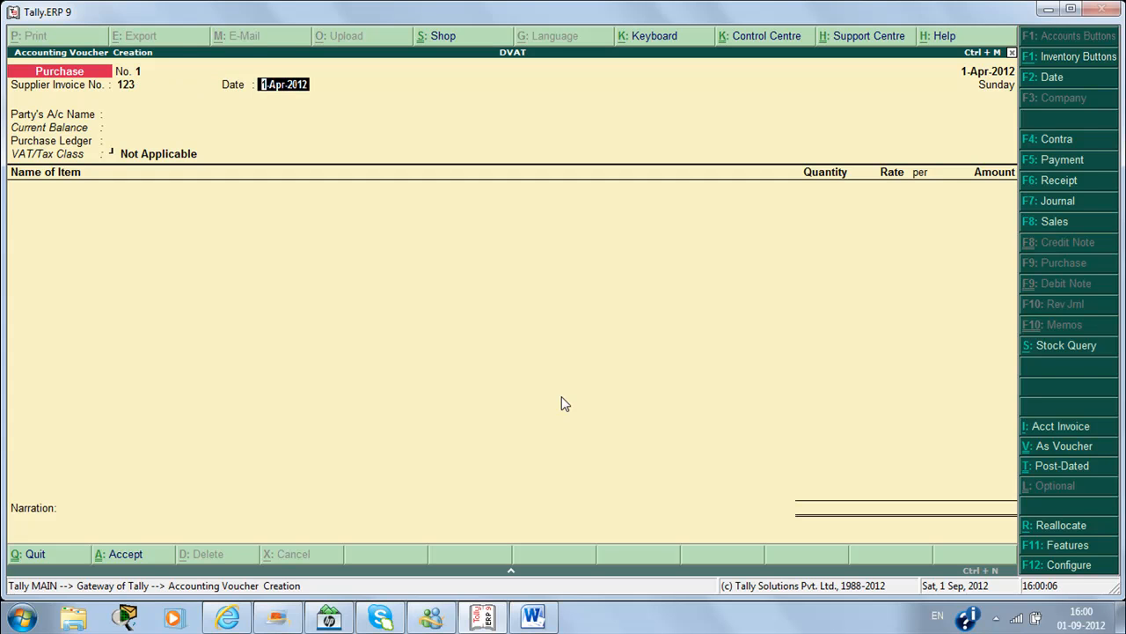
pyautogui.press('Return')
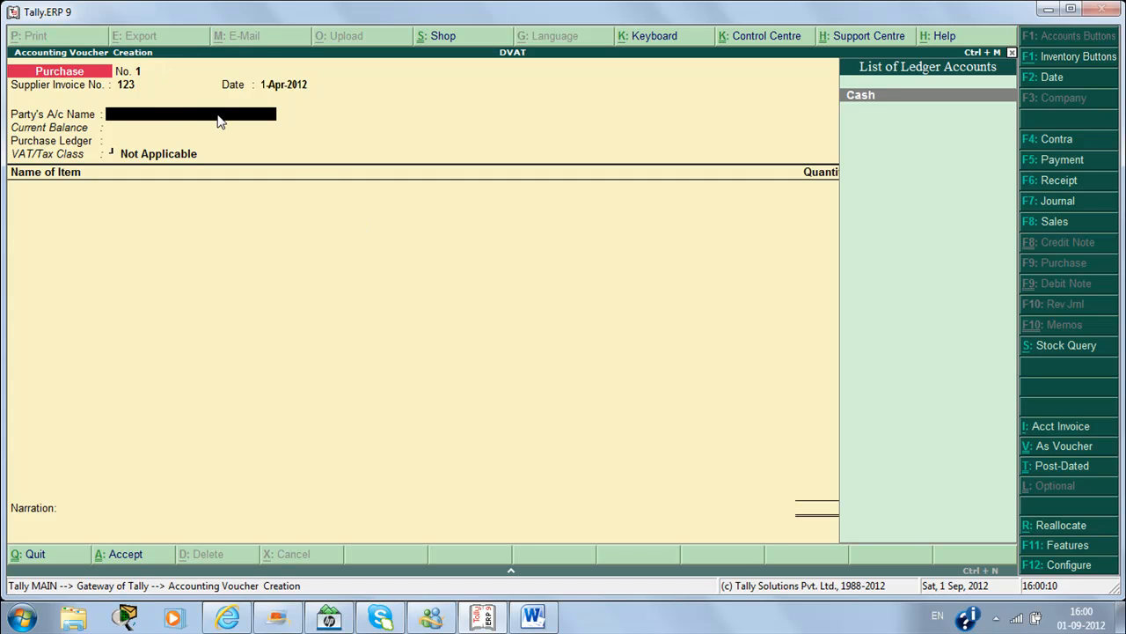
pyautogui.press('Return')
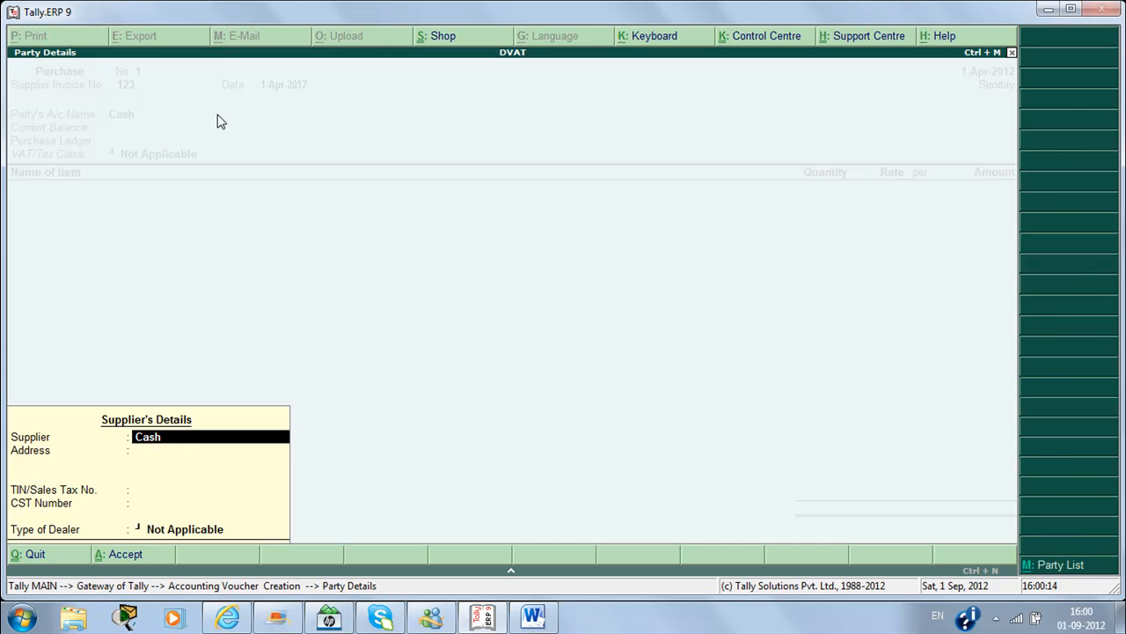
# Step: Accept the supplier details and begin a new purchase ledger named 'Purchase 5%'
pyautogui.hotkey('ctrl', 'a')
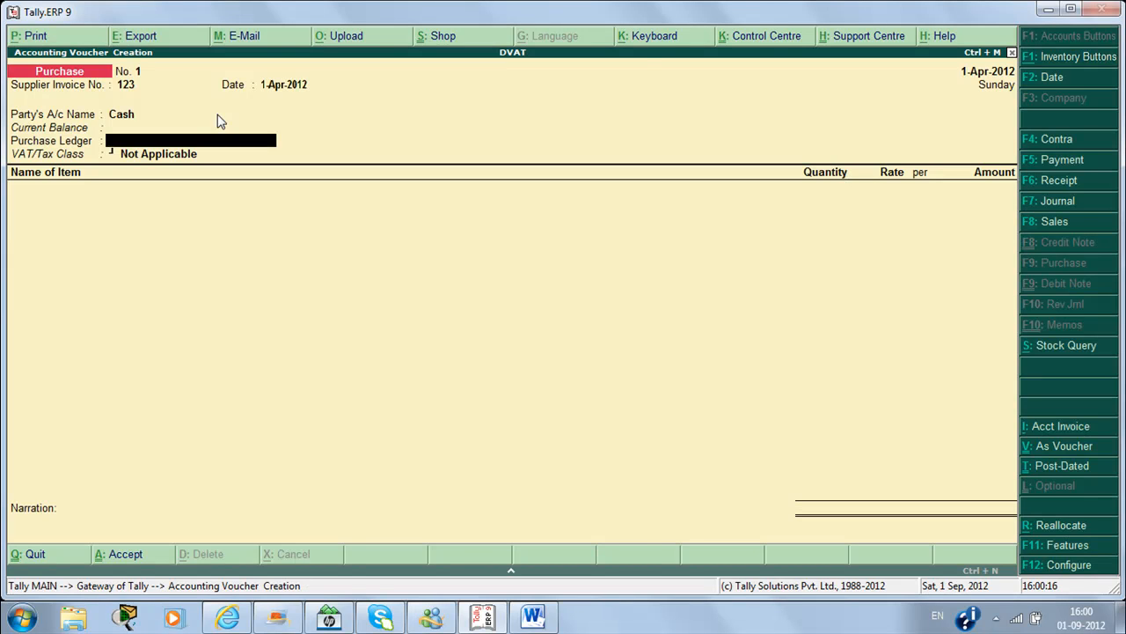
pyautogui.hotkey('alt', 'c')
pyautogui.write('Purchase')
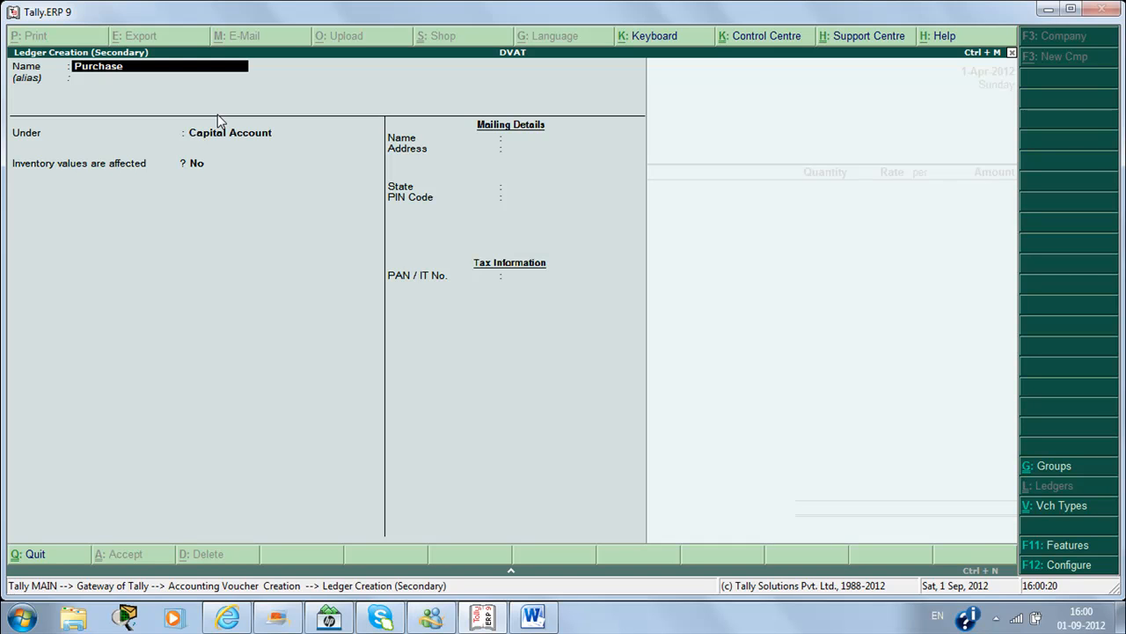
pyautogui.write(' 5%')
# Step: Create ledger 'Purchase @ 5%' under Purchase Accounts, used in VAT returns, class Purchases @ 5%
pyautogui.press('BackSpace')
pyautogui.press('BackSpace')
pyautogui.press('BackSpace')
pyautogui.write('@ 5%')
pyautogui.press('Return')
pyautogui.write('Pu')
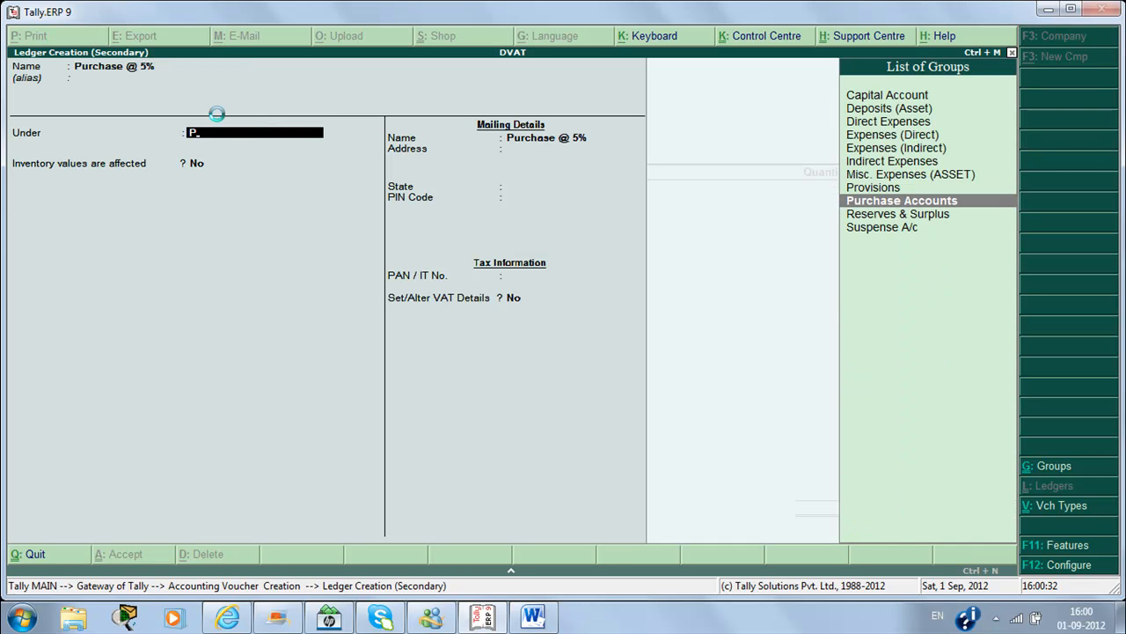
pyautogui.press('Return')
pyautogui.press('Return')
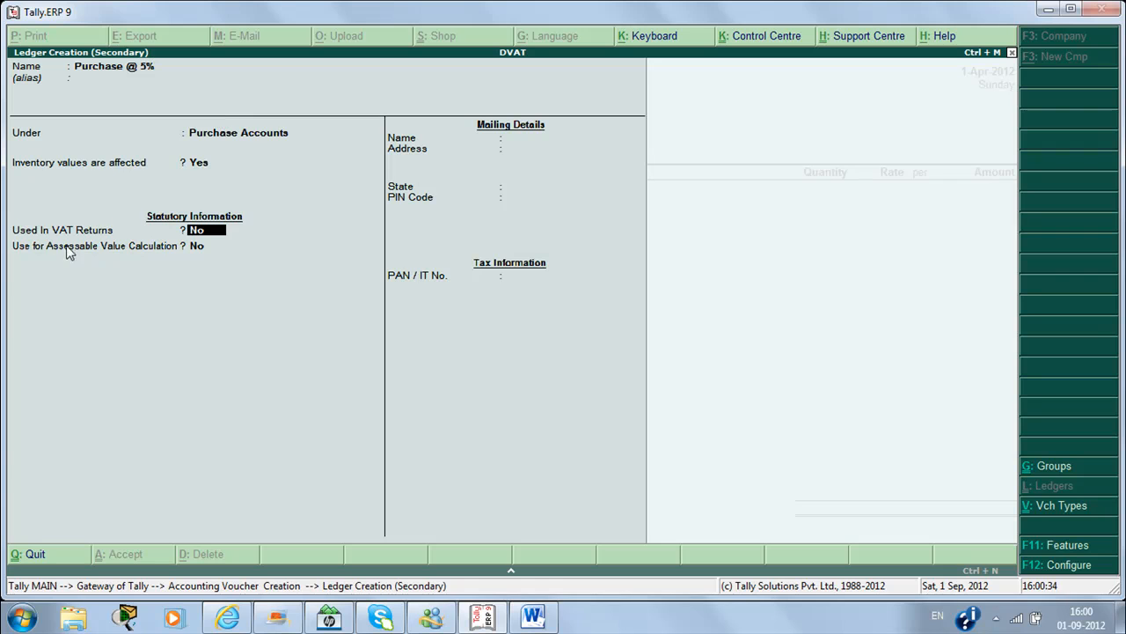
pyautogui.press('y')
pyautogui.press('Return')
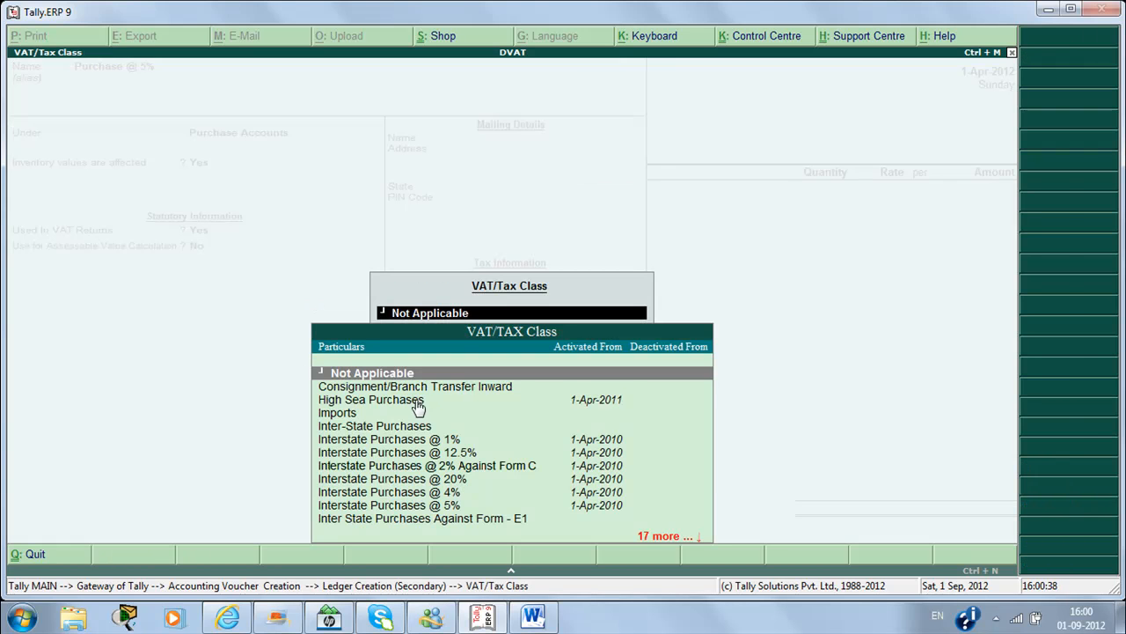
pyautogui.press('Down')
pyautogui.press('Down')
pyautogui.press('Down')
pyautogui.press('Down')
pyautogui.press('Down')
pyautogui.press('Down')
pyautogui.press('Down')
pyautogui.press('Down')
pyautogui.press('Down')
pyautogui.press('Down')
pyautogui.press('Down')
pyautogui.press('Down')
pyautogui.press('Down')
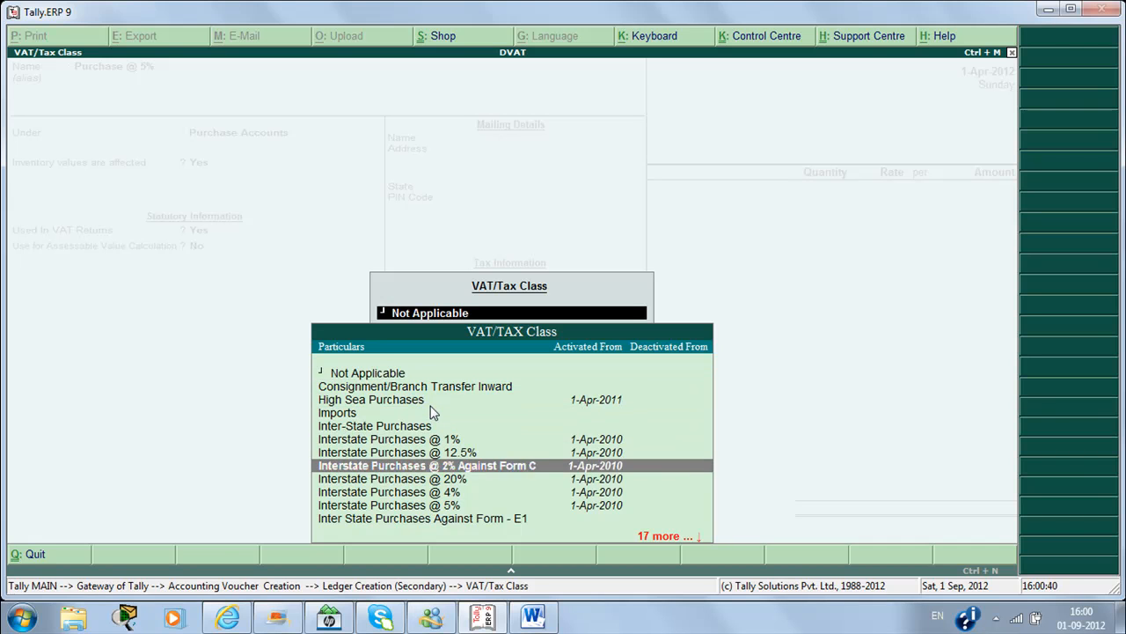
pyautogui.press('Down')
pyautogui.press('Down')
pyautogui.press('Down')
pyautogui.press('Down')
pyautogui.press('Down')
pyautogui.press('Down')
pyautogui.press('Down')
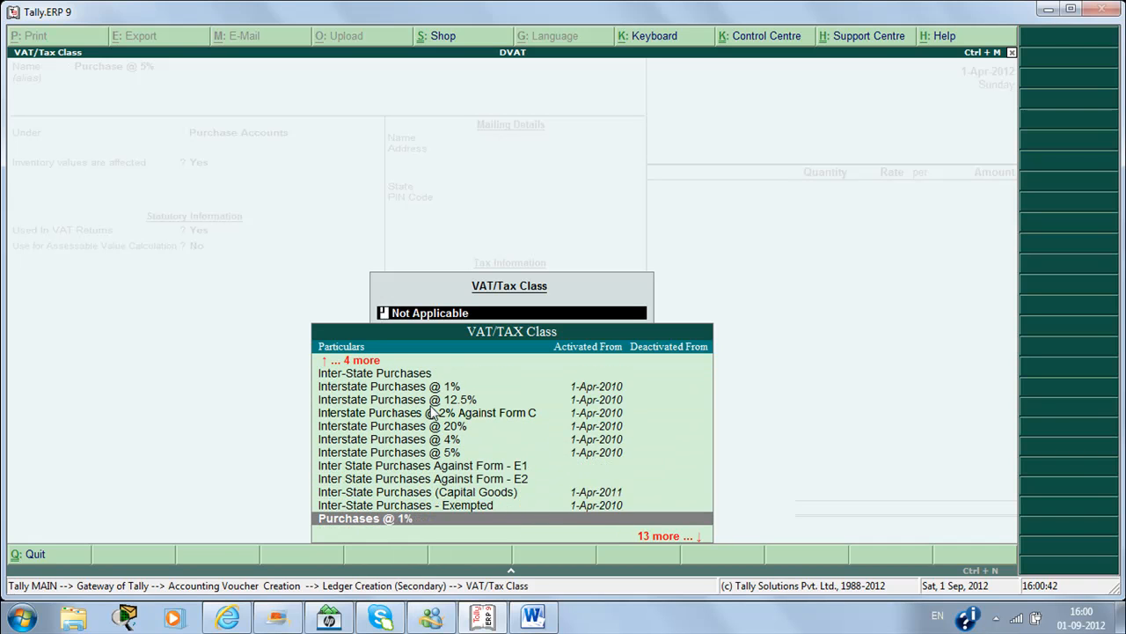
pyautogui.press('Up')
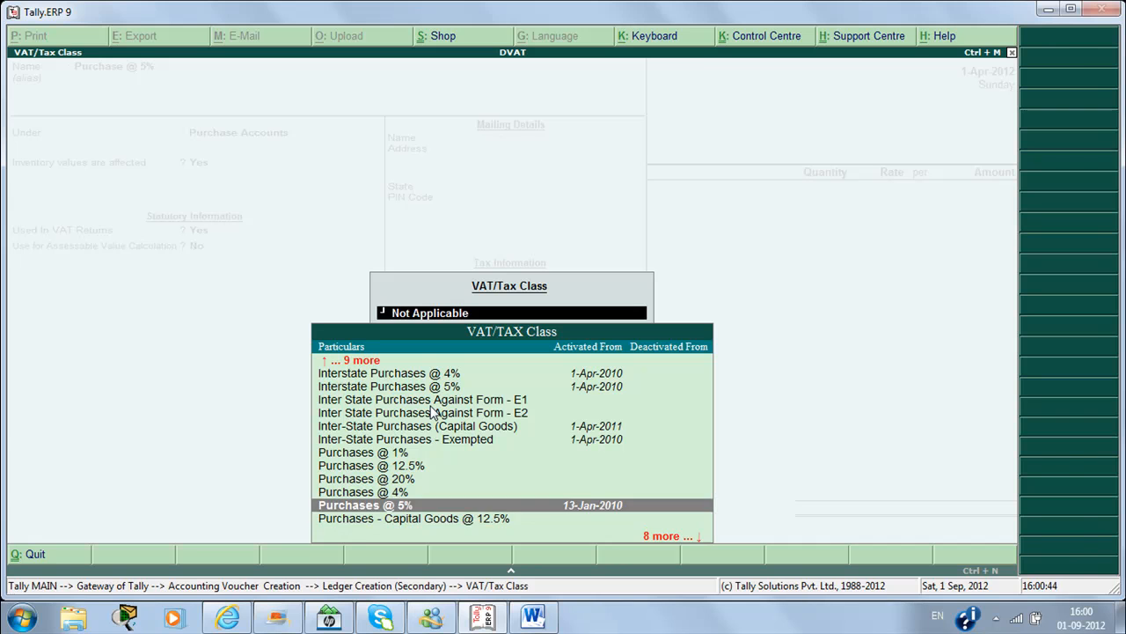
pyautogui.press('Return')
pyautogui.press('Return')
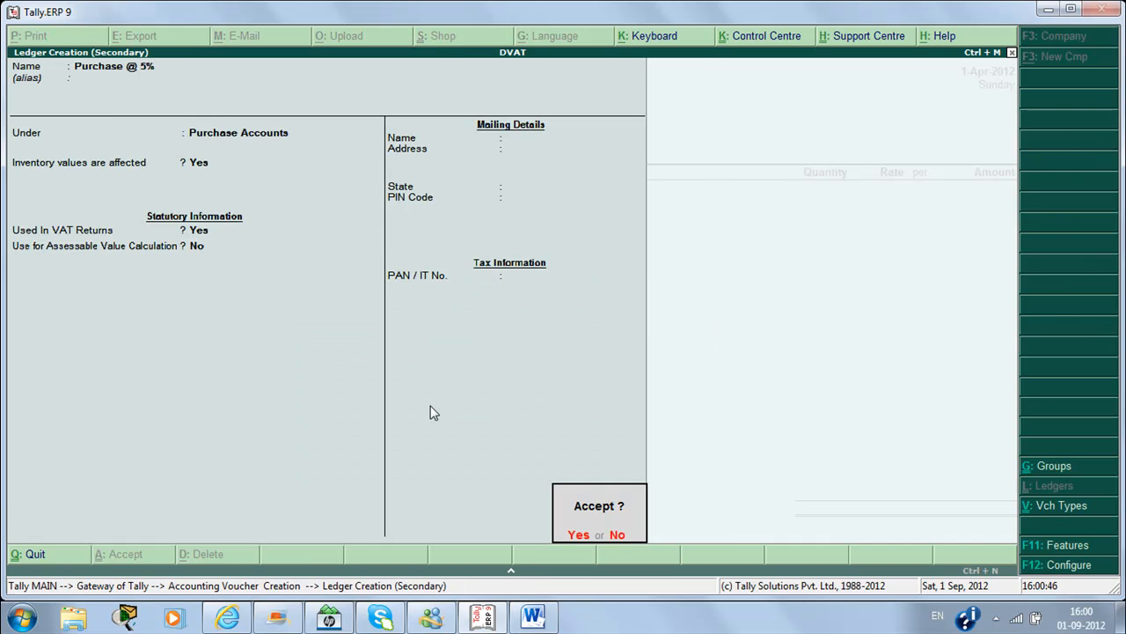
pyautogui.press('Return')
pyautogui.press('Return')
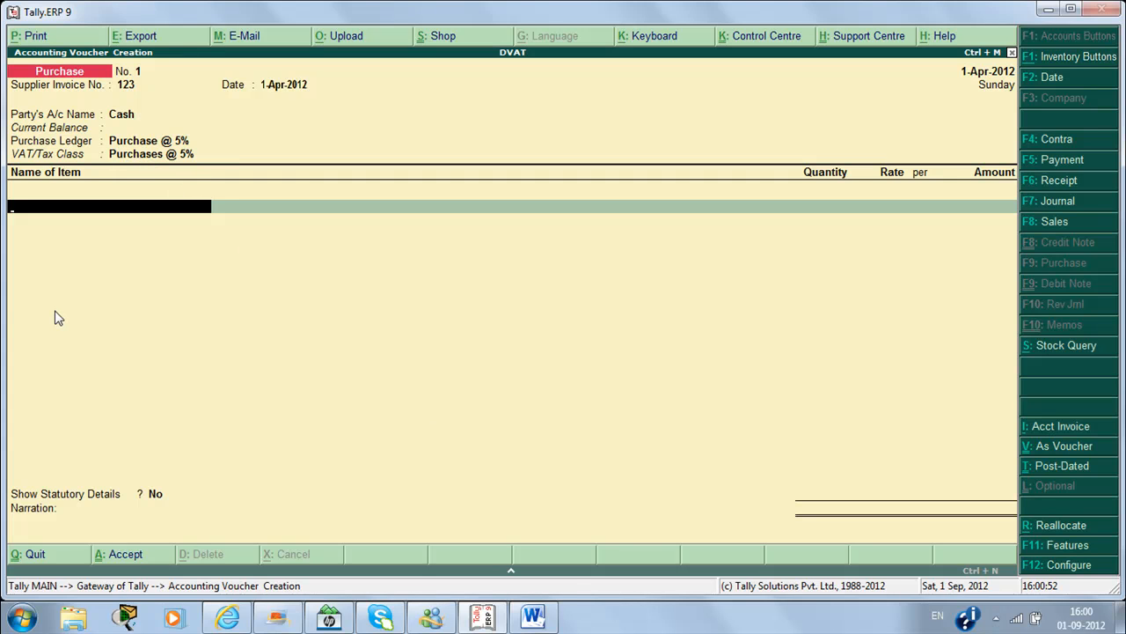
# Step: Create stock item Pen with a new unit 'pcs' and add it to the voucher
pyautogui.hotkey('alt', 'c')
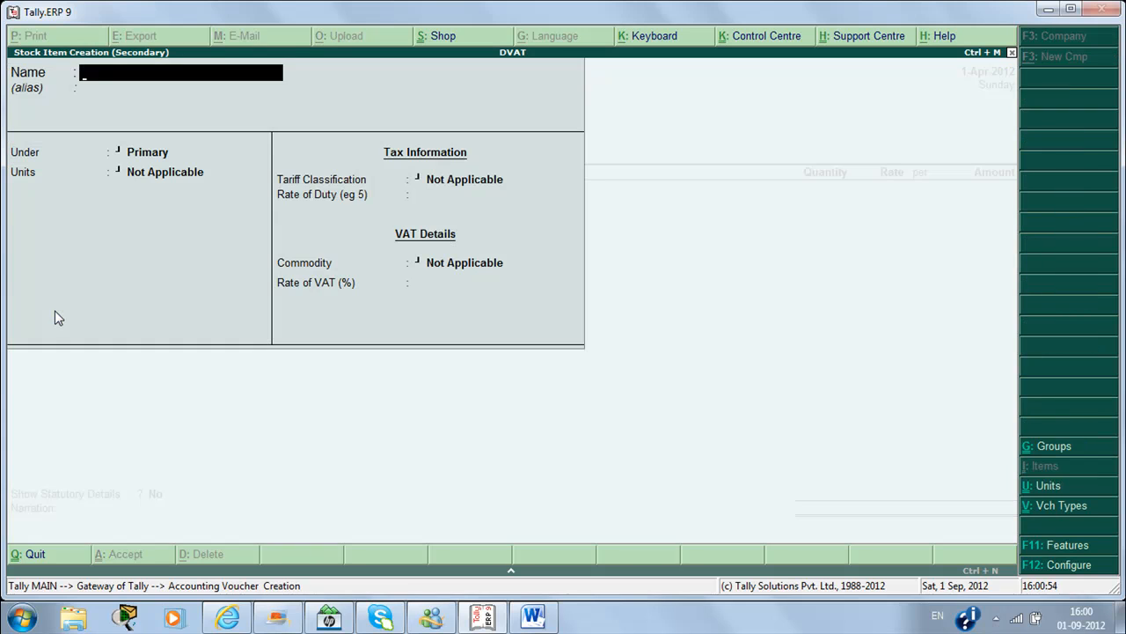
pyautogui.write('Pen')
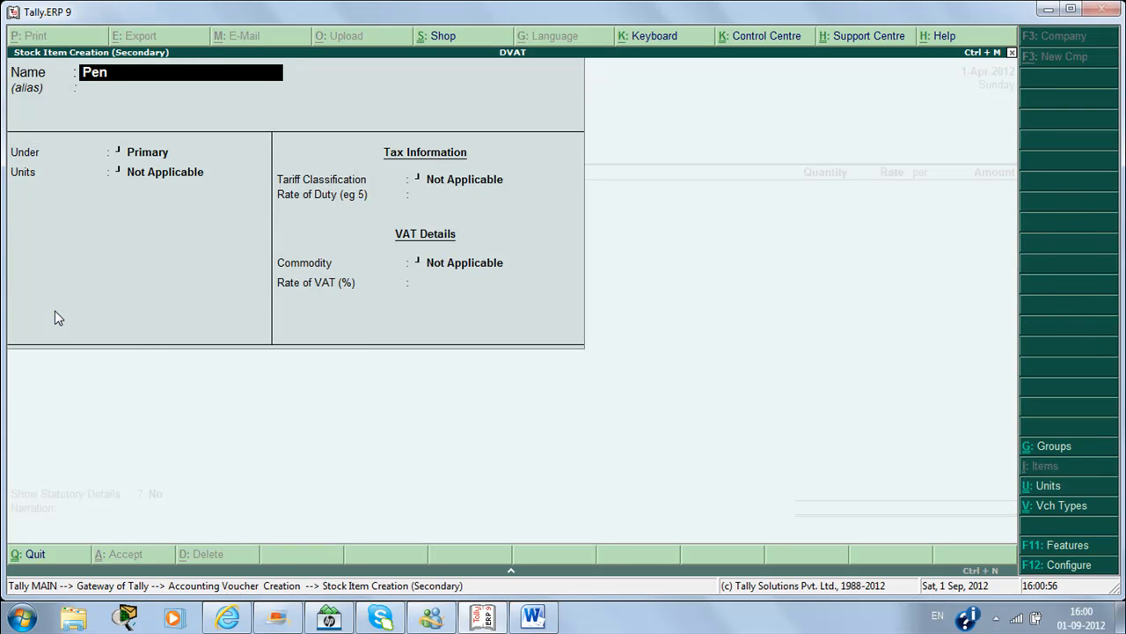
pyautogui.press('Return')
pyautogui.press('Return')
pyautogui.press('Return')
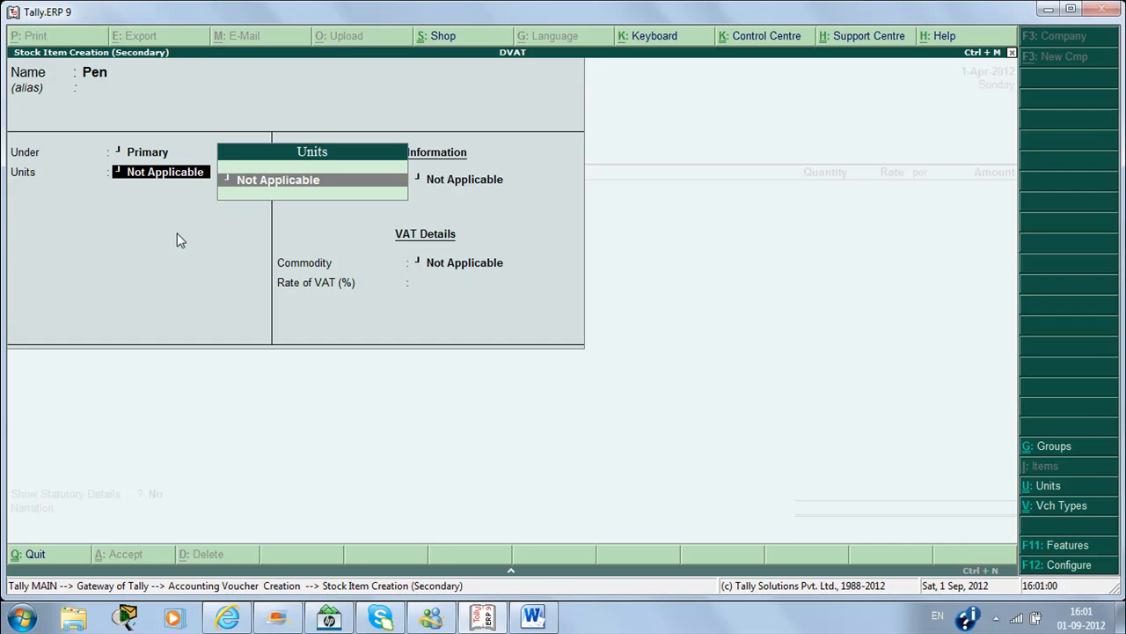
pyautogui.hotkey('alt', 'c')
pyautogui.write('pcs')
pyautogui.press('Return')
pyautogui.press('Return')
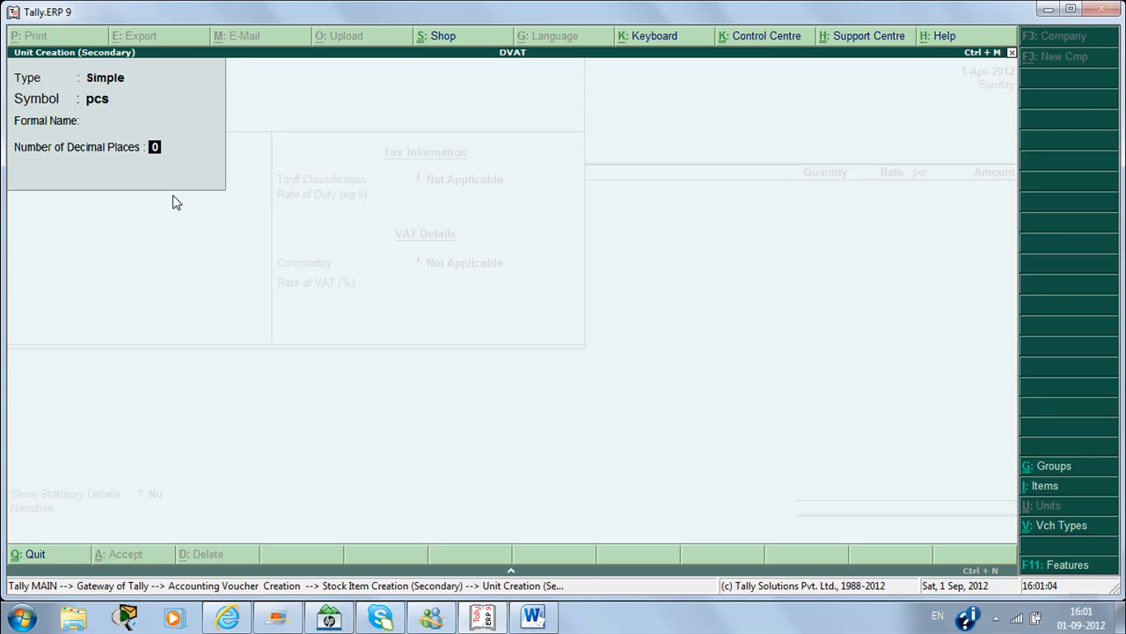
pyautogui.press('Return')
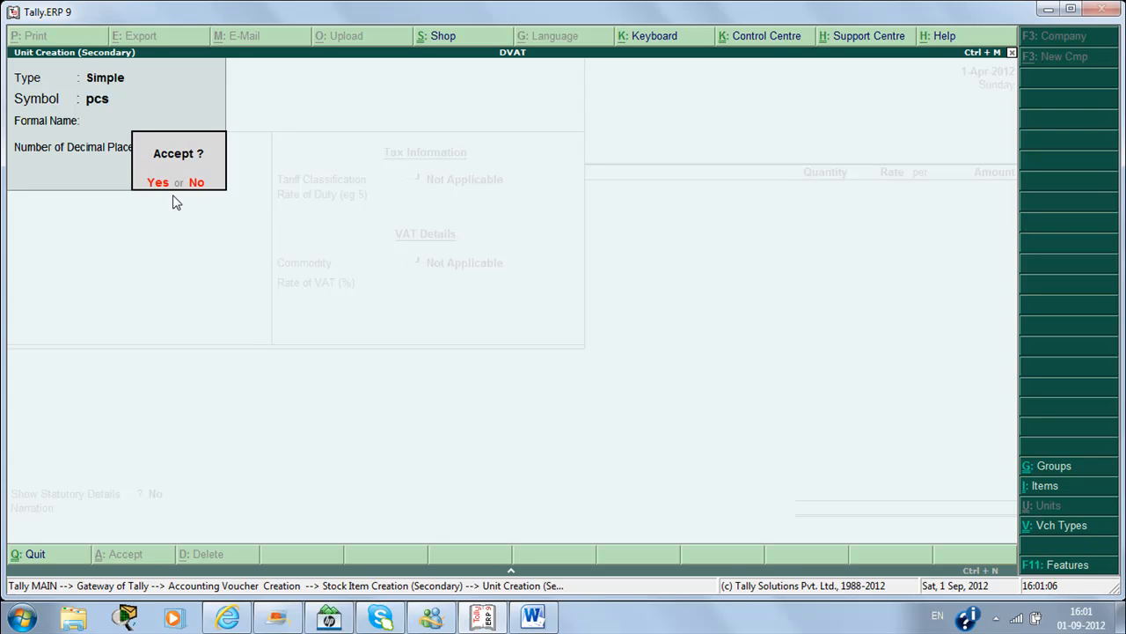
pyautogui.press('Return')
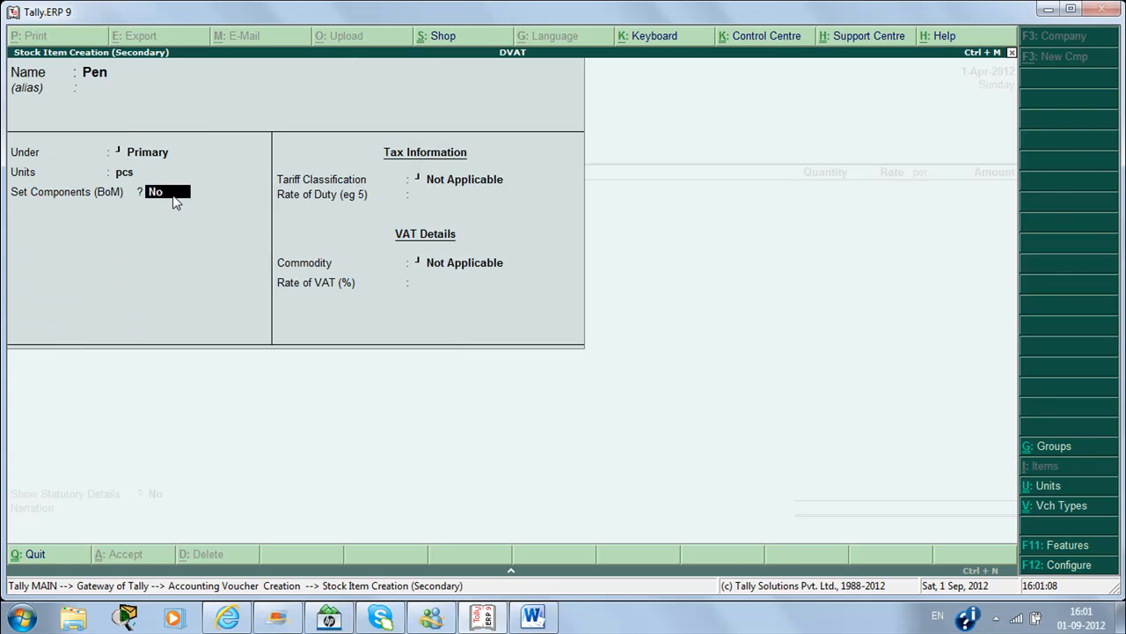
pyautogui.press('Return')
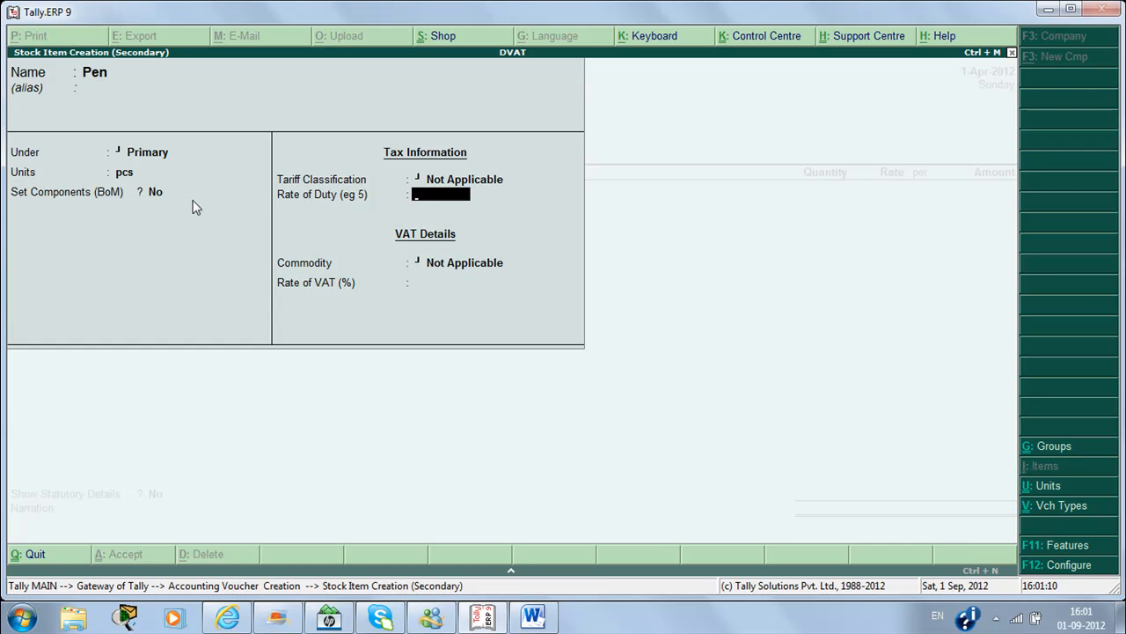
pyautogui.hotkey('ctrl', 'a')
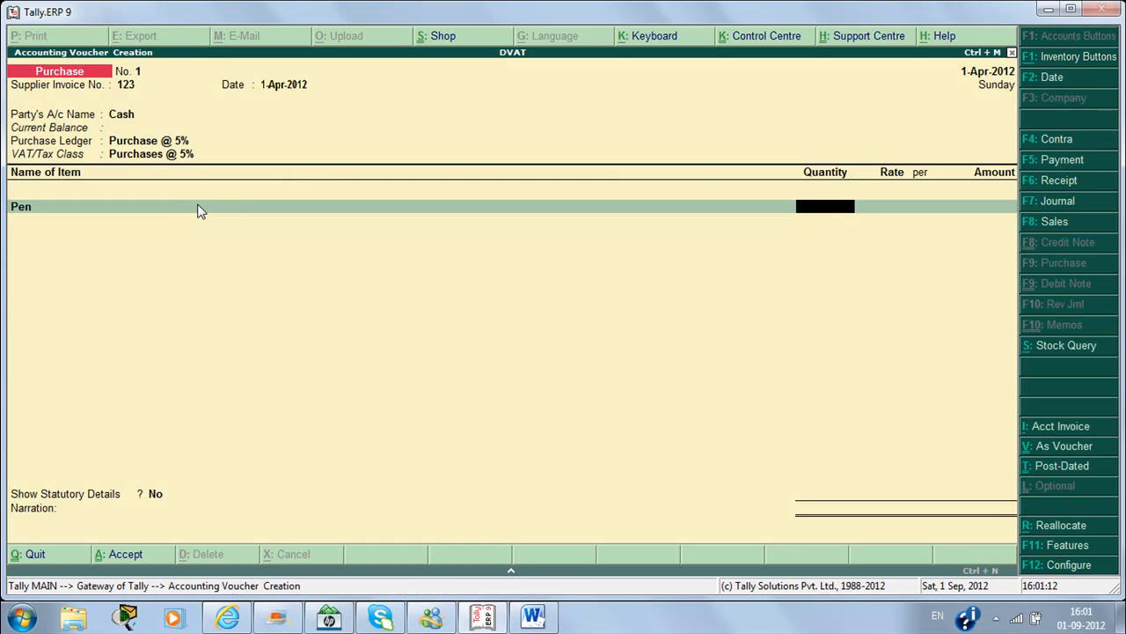
# Step: Enter 200 pcs of Pen at 50.00 each, totalling 10,000.00
pyautogui.write('200')
pyautogui.press('Return')
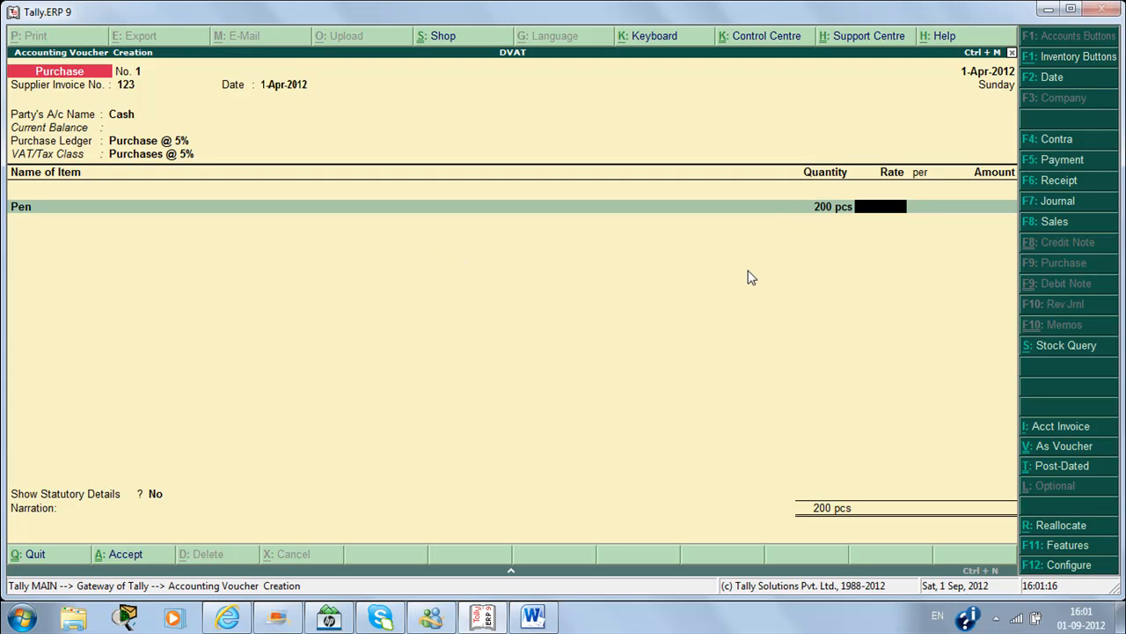
pyautogui.write('50')
pyautogui.press('Return')
pyautogui.press('Return')
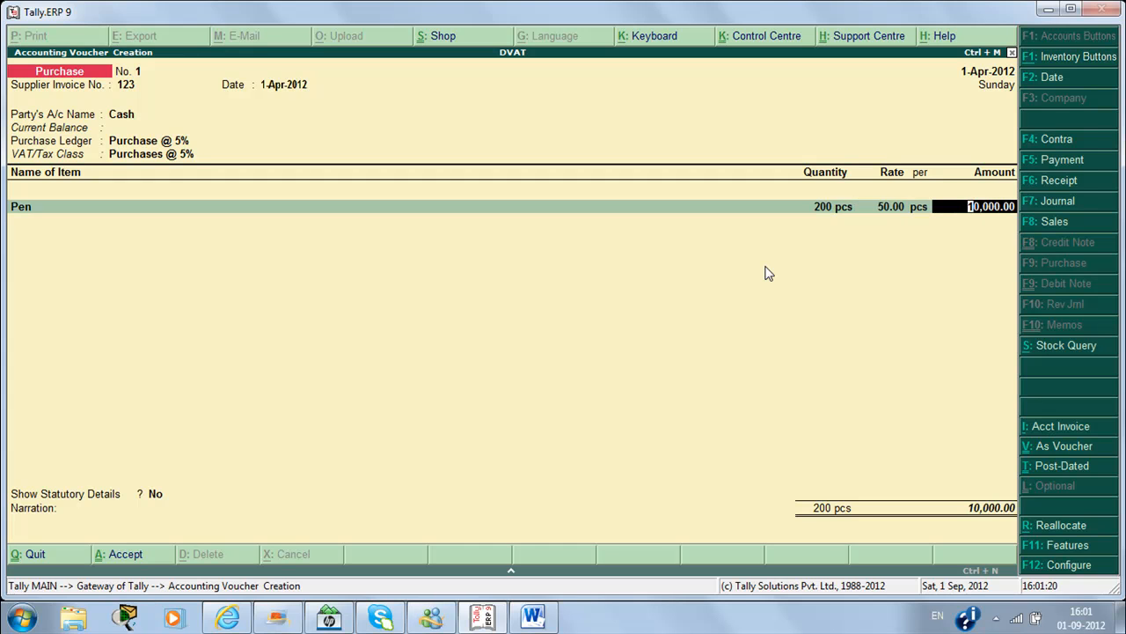
pyautogui.press('Return')
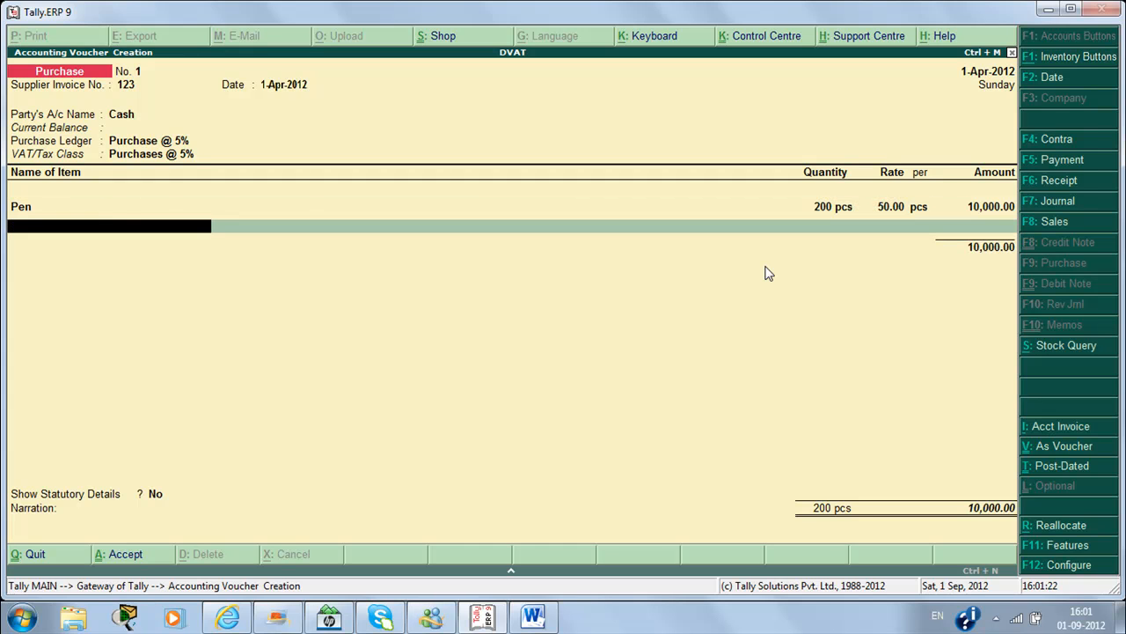
pyautogui.press('Return')
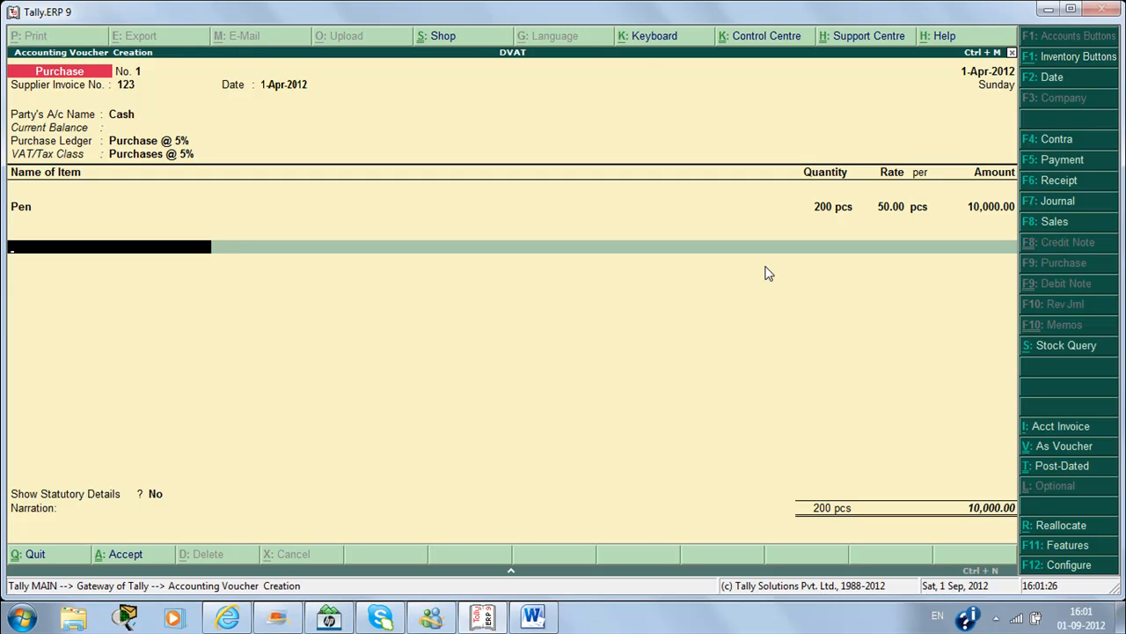
pyautogui.hotkey('alt', 'c')
# Step: Name the new ledger 'Input Vat @ 5%' and place it under Duties & Taxes
pyautogui.write('In')
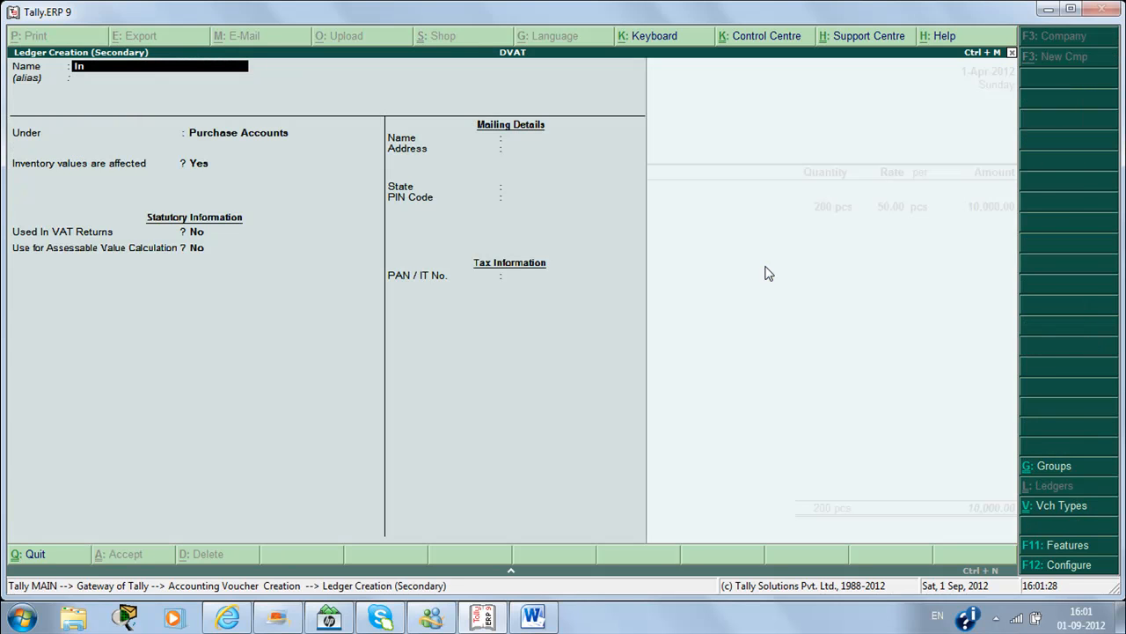
pyautogui.write('put Vat @ 55')
pyautogui.press('BackSpace')
pyautogui.write('%')
pyautogui.press('Return')
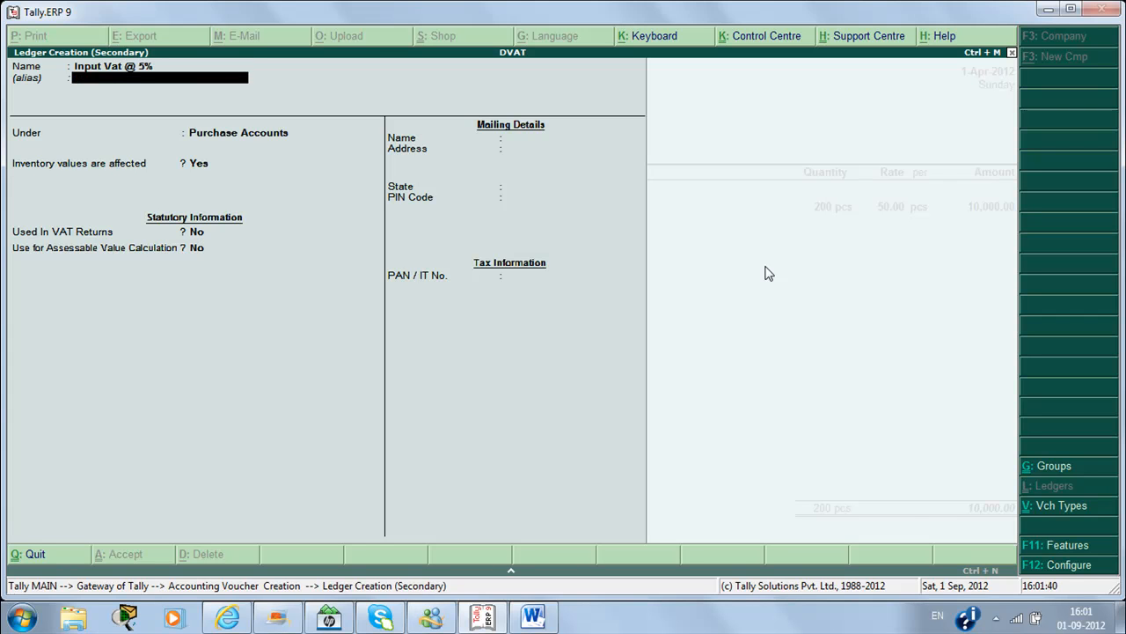
pyautogui.press('Return')
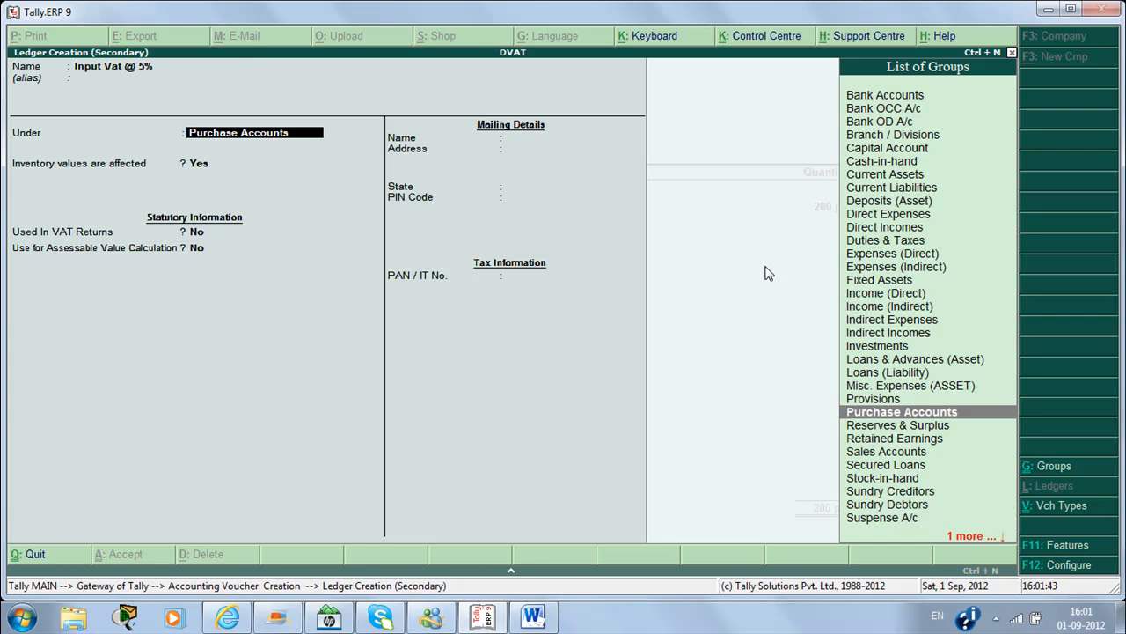
pyautogui.write('D')
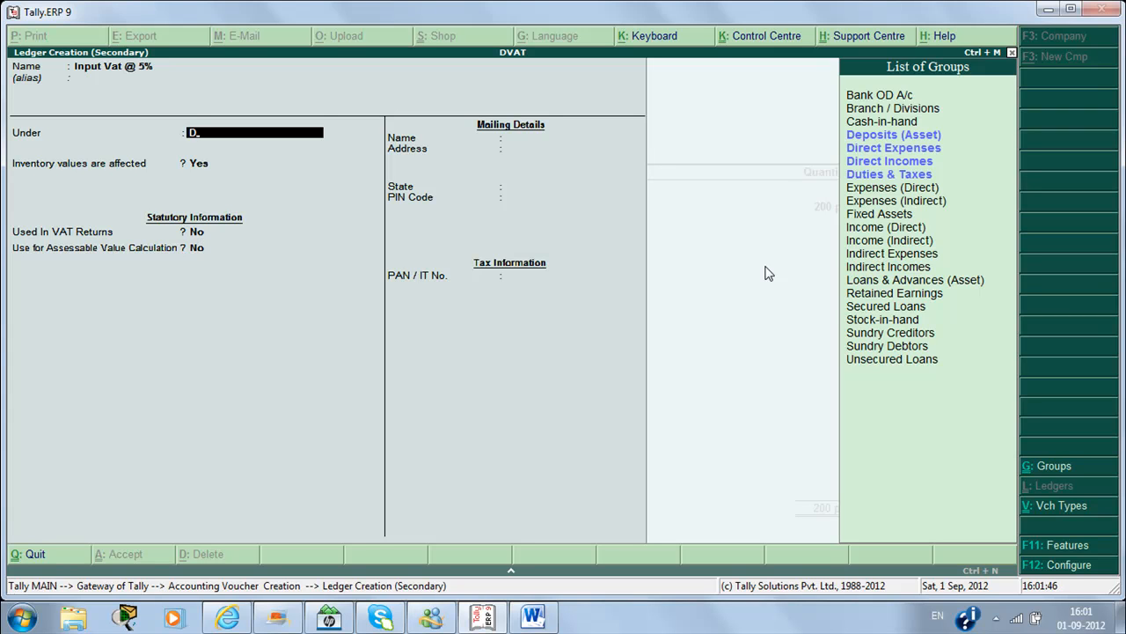
pyautogui.press('Down')
pyautogui.press('Down')
pyautogui.press('Down')
pyautogui.press('Down')
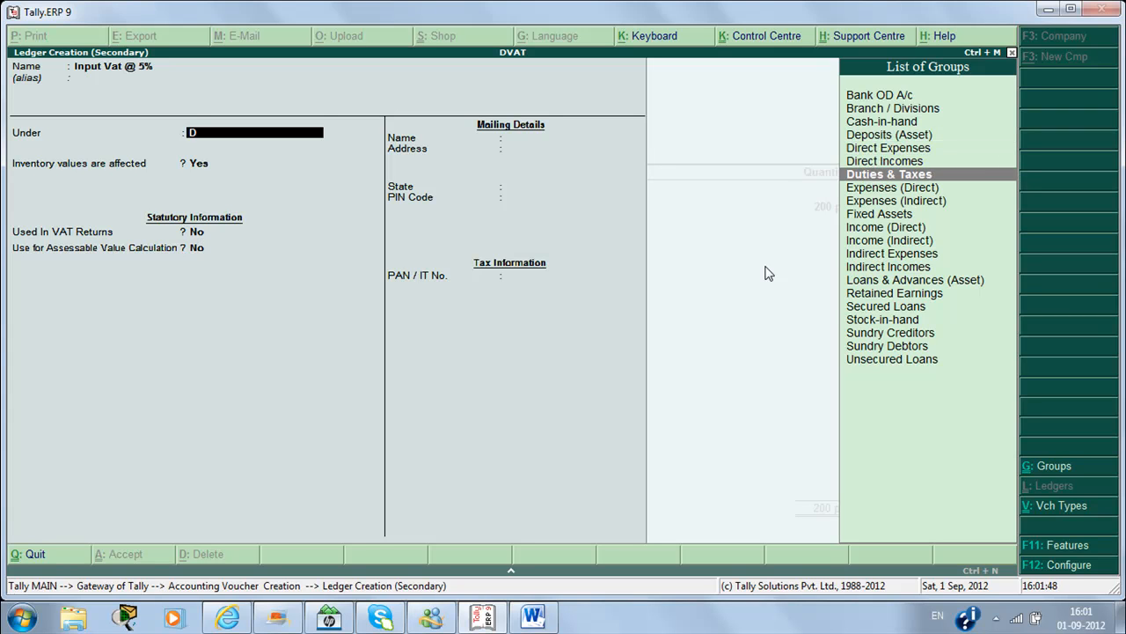
pyautogui.press('Return')
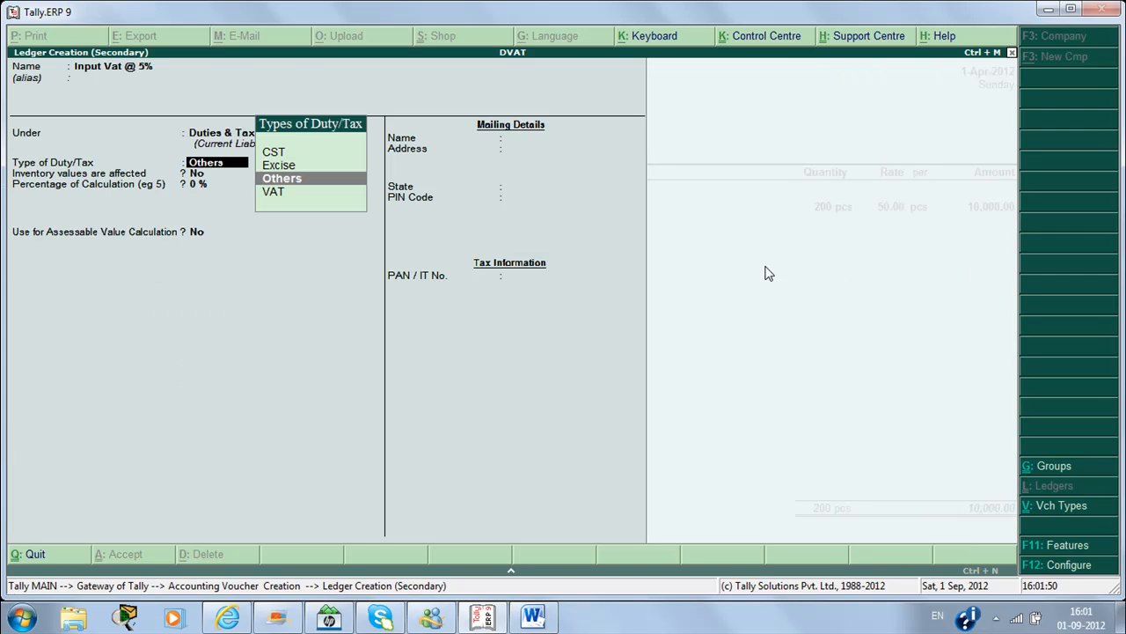
# Step: Set duty type VAT, sub type Input VAT, class Input VAT @ 5%, and save the ledger
pyautogui.press('Down')
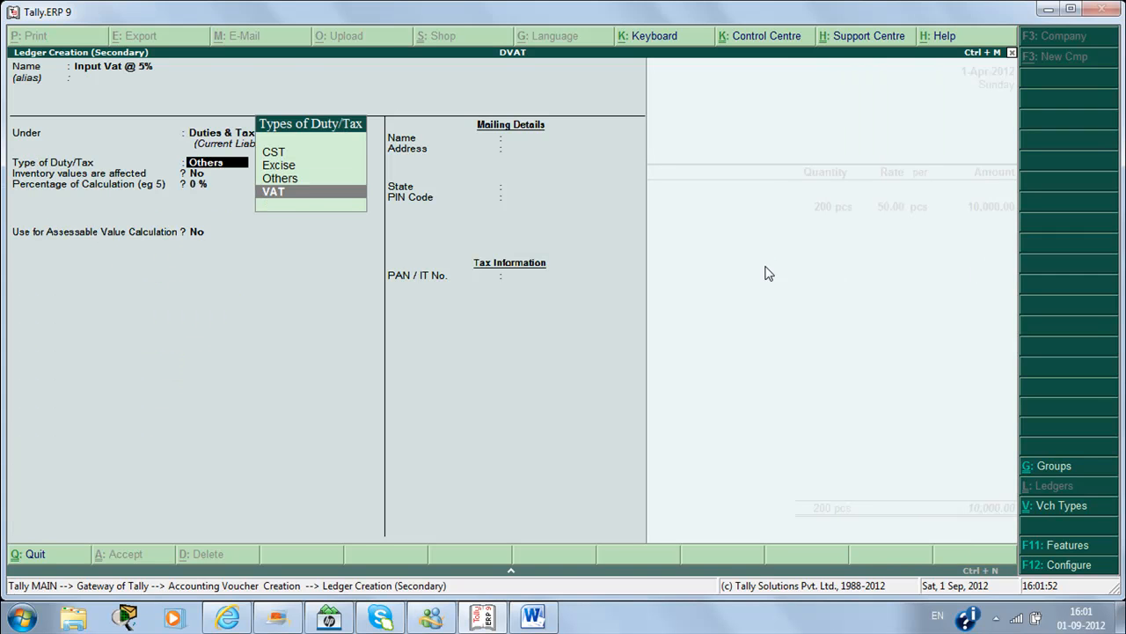
pyautogui.press('Return')
pyautogui.press('Up')
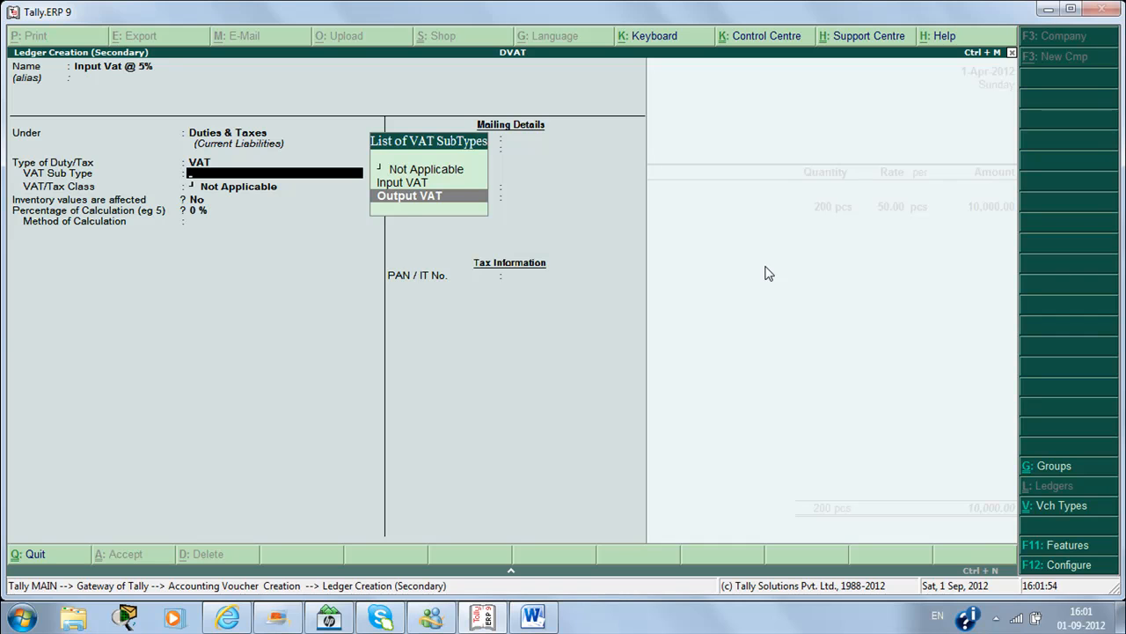
pyautogui.press('Up')
pyautogui.press('Return')
pyautogui.press('Down')
pyautogui.press('Down')
pyautogui.press('Down')
pyautogui.press('Down')
pyautogui.press('Down')
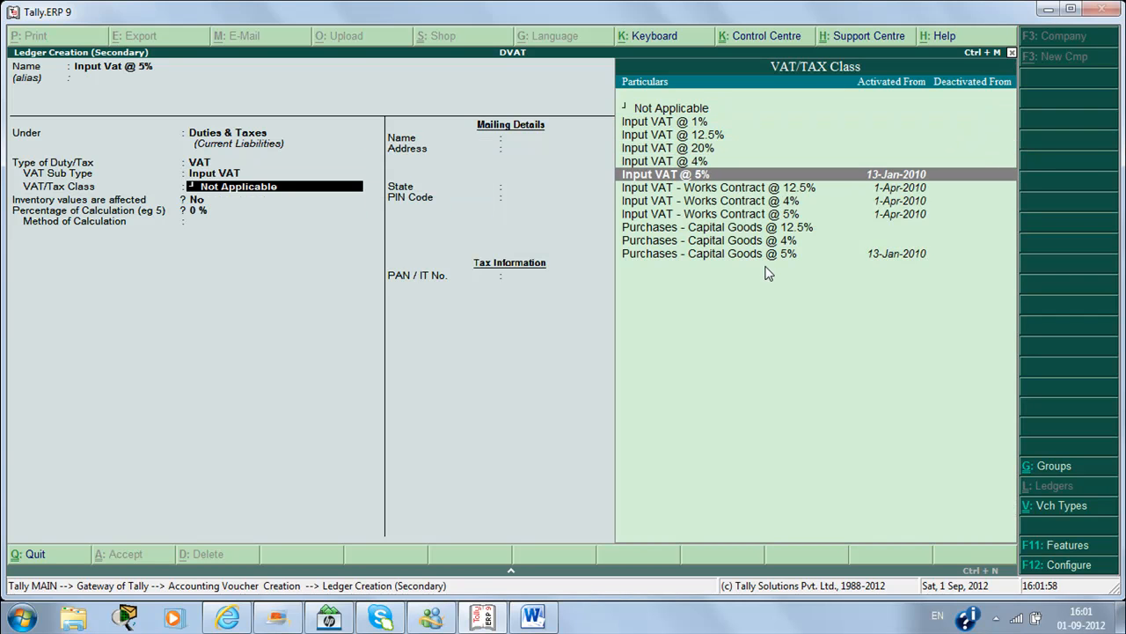
pyautogui.press('Return')
pyautogui.press('Return')
pyautogui.press('Return')
pyautogui.press('Return')
pyautogui.press('Return')
pyautogui.press('Return')
pyautogui.press('Return')
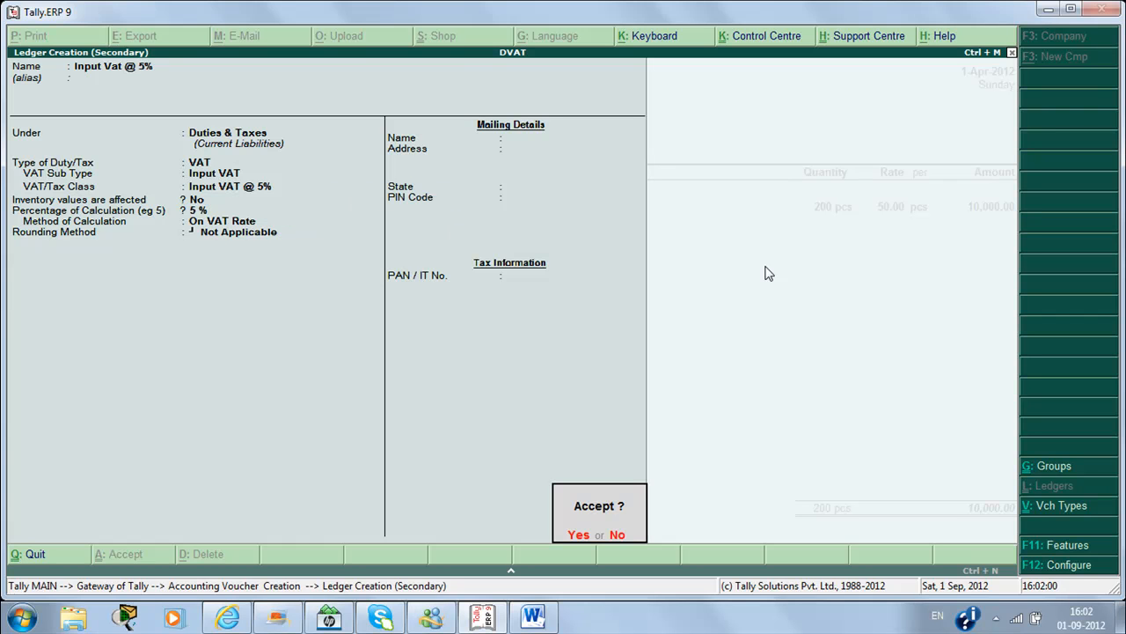
pyautogui.press('Return')
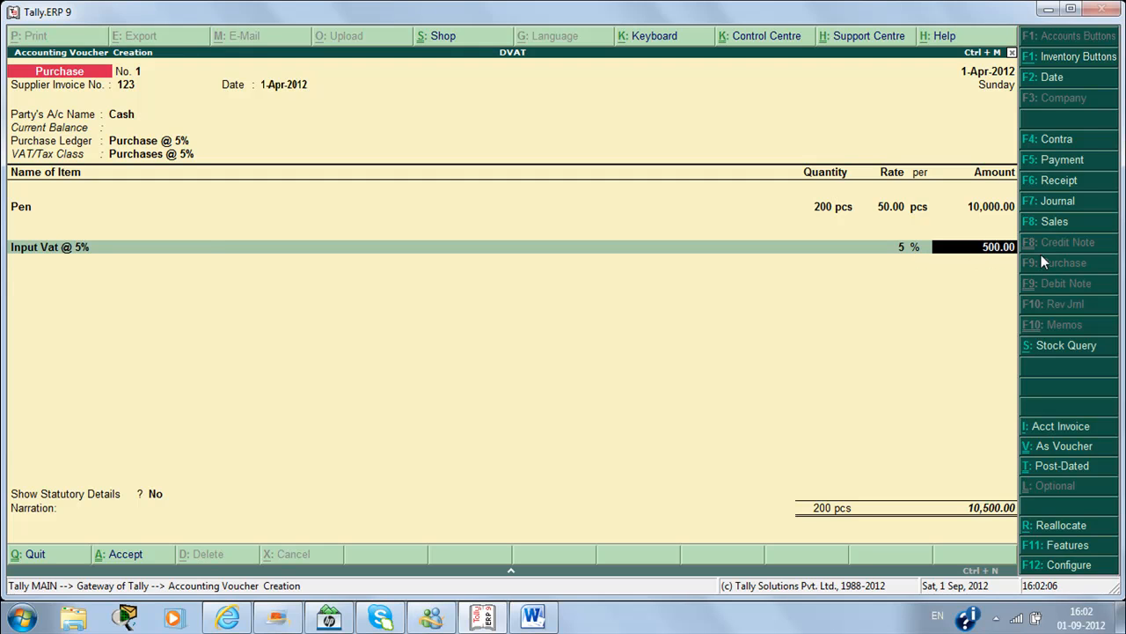
# Step: Show the purchase's statutory VAT details in detailed view: 10,000.00 assessable, 500.00 VAT
pyautogui.press('Return')
pyautogui.press('Return')
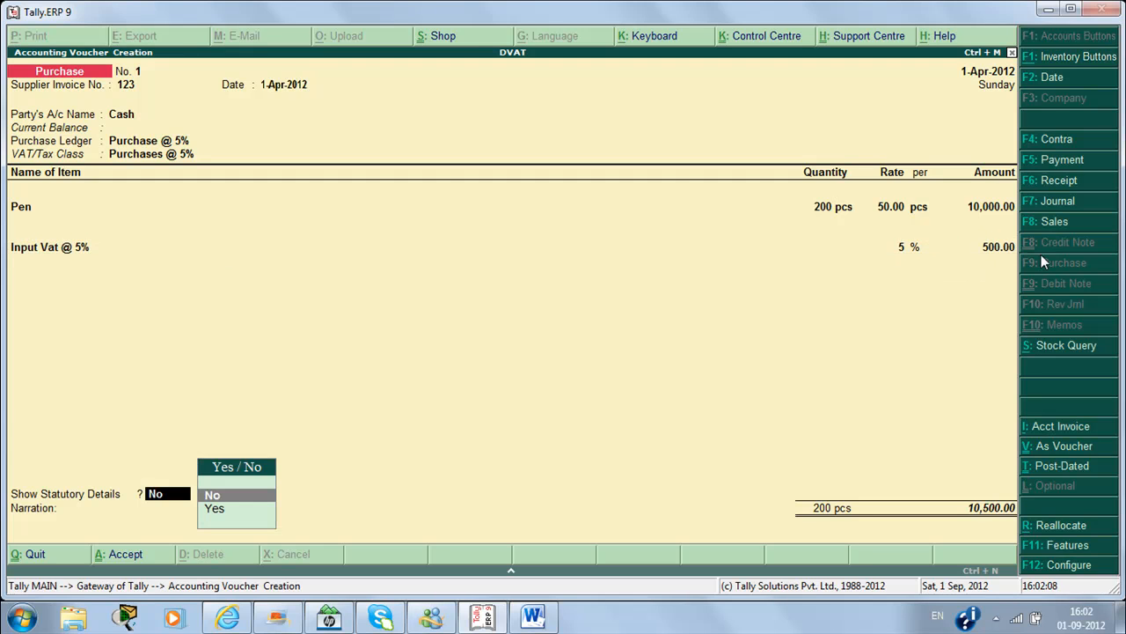
pyautogui.press('Down')
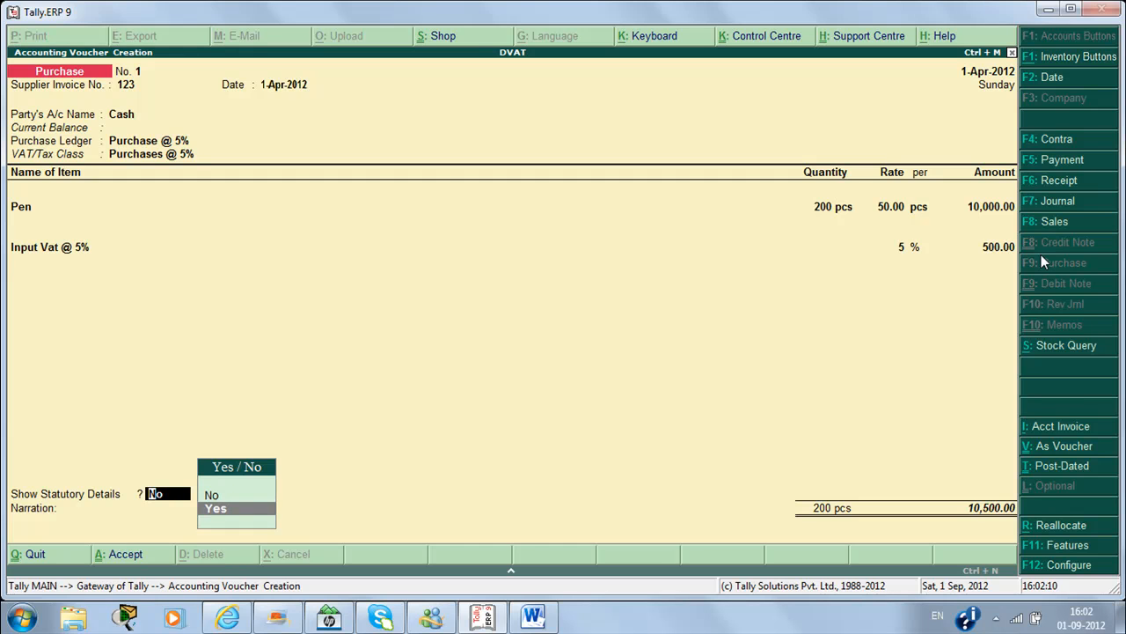
pyautogui.press('Return')
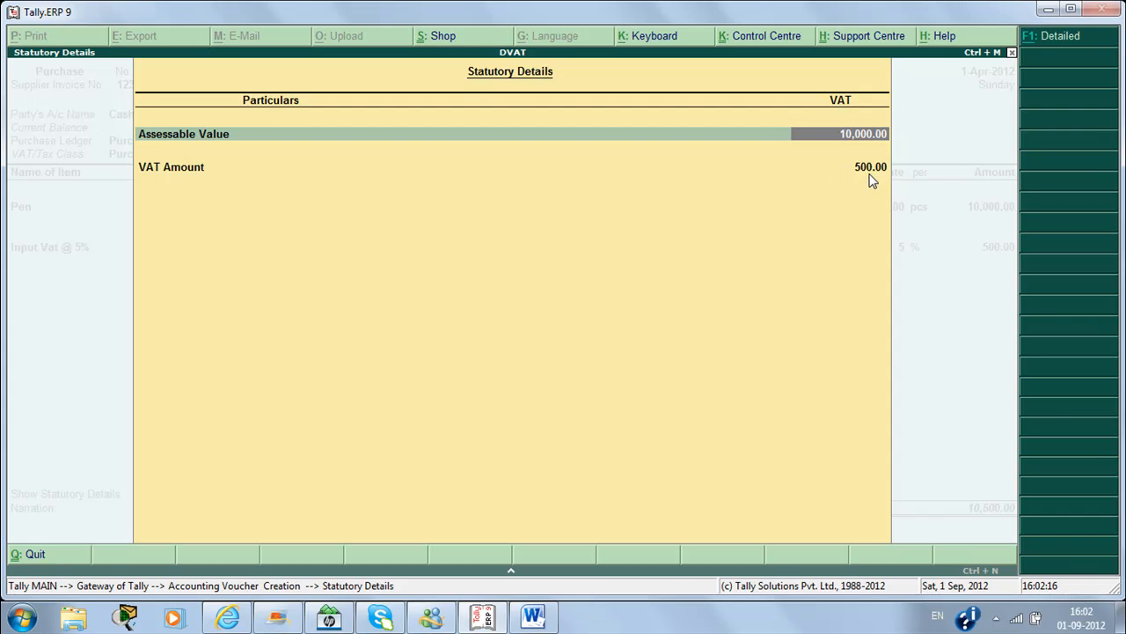
pyautogui.hotkey('alt', 'F1')
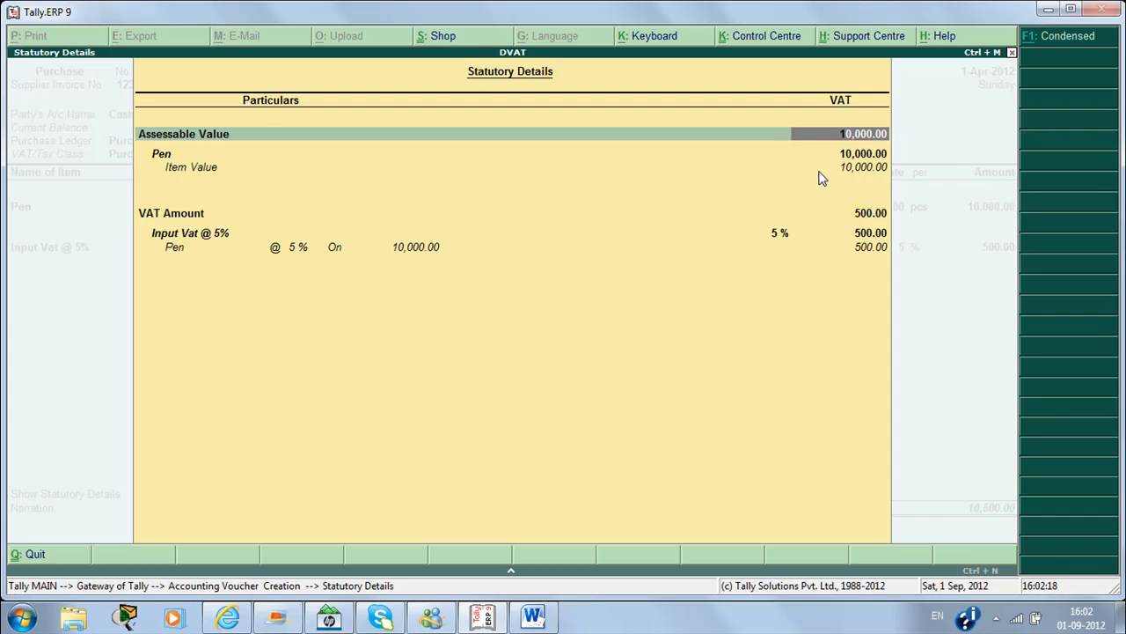
pyautogui.press('Return')
pyautogui.press('Return')
pyautogui.press('Return')
pyautogui.press('Return')
pyautogui.press('Return')
pyautogui.press('Return')
pyautogui.press('Return')
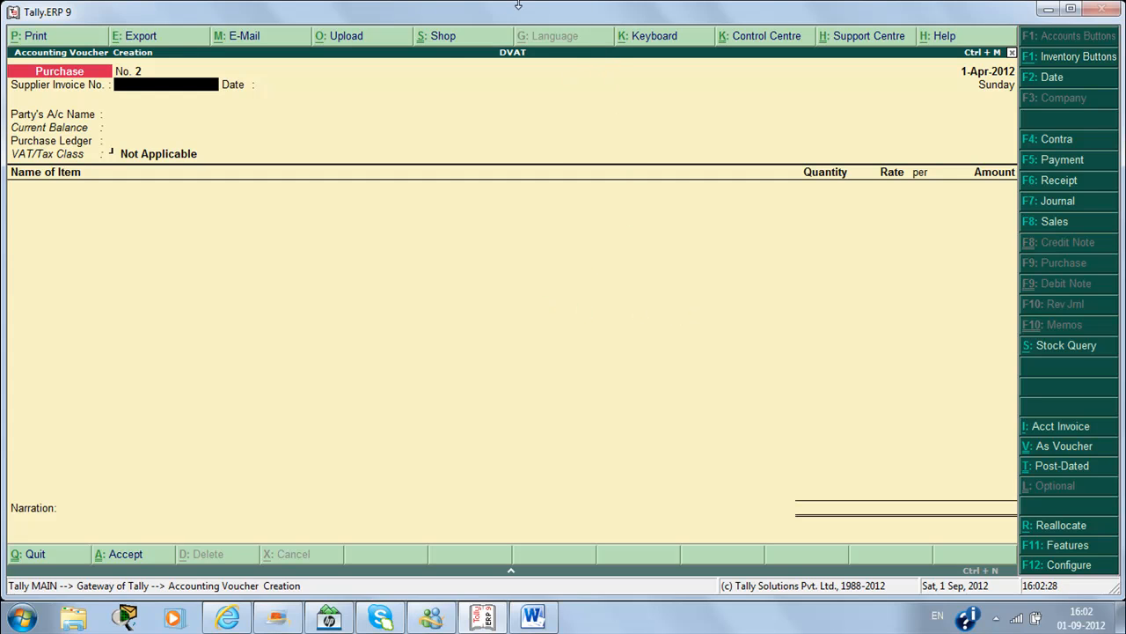
# Step: Open the VAT Computation report showing the 500.00 input VAT credit
pyautogui.press('Escape')
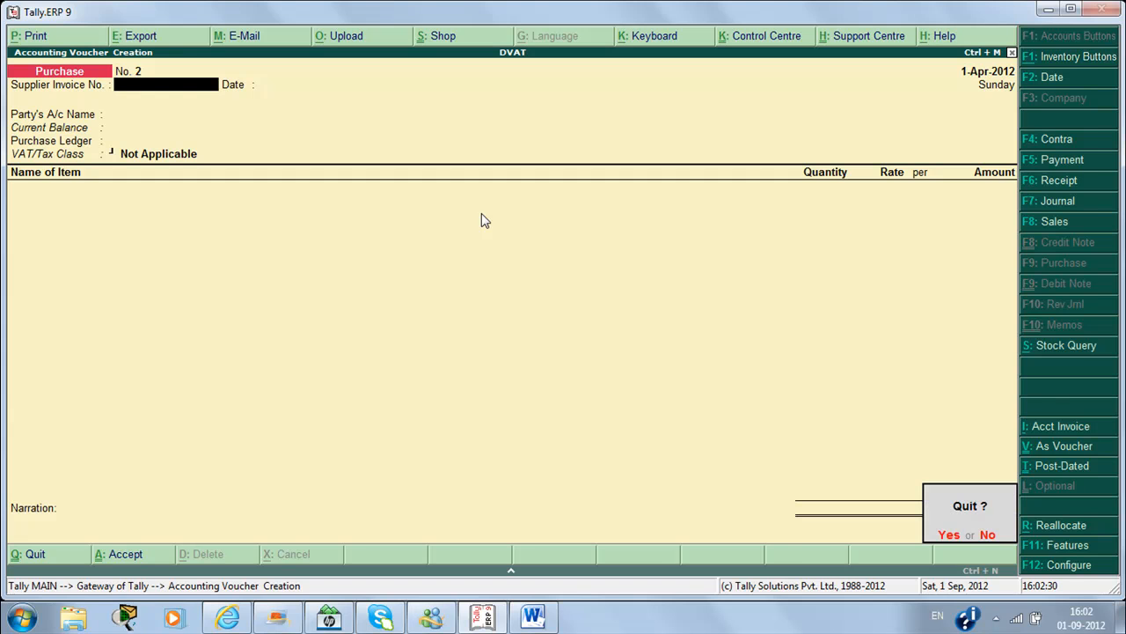
pyautogui.press('Return')
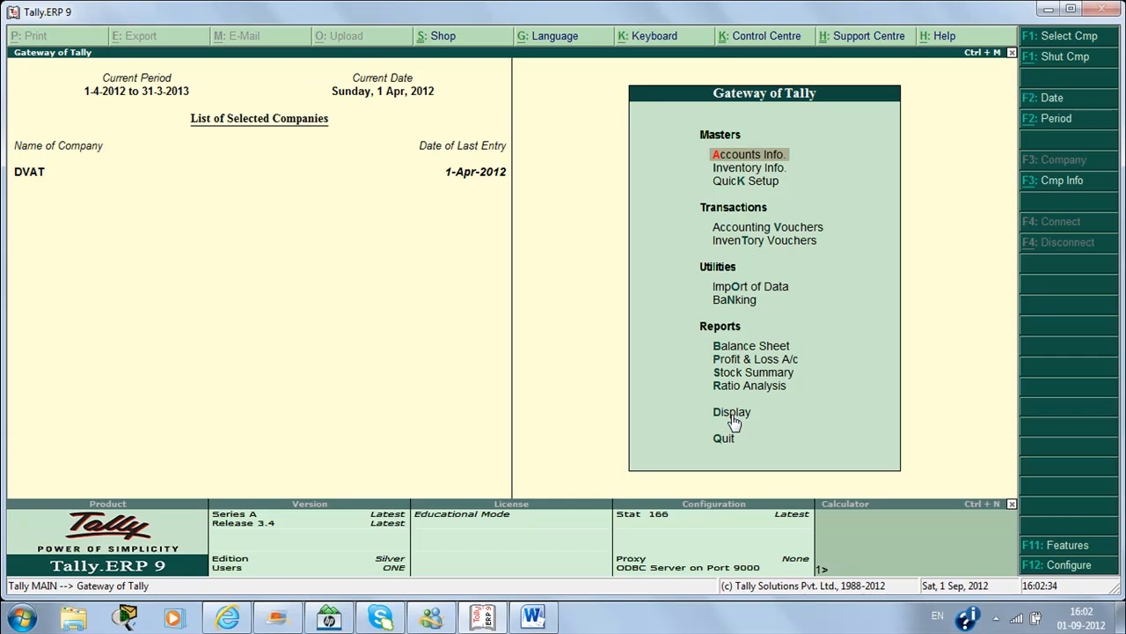
pyautogui.press('Down')
pyautogui.press('Down')
pyautogui.press('Down')
pyautogui.press('Down')
pyautogui.press('Down')
pyautogui.press('Down')
pyautogui.press('Down')
pyautogui.press('Down')
pyautogui.press('Down')
pyautogui.press('Down')
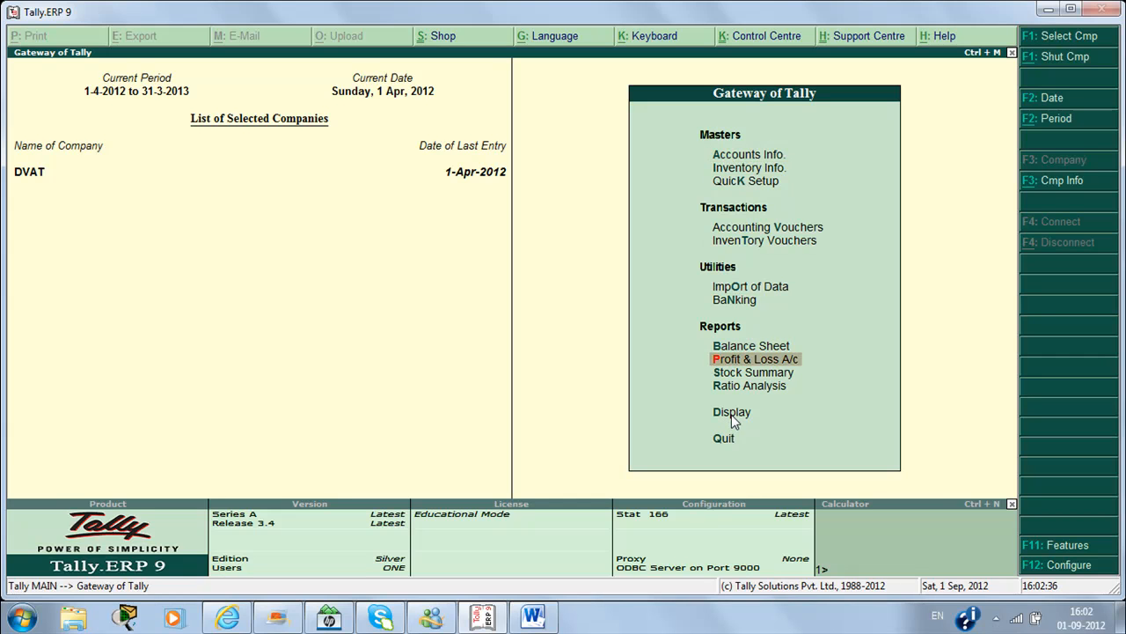
pyautogui.press('Down')
pyautogui.press('Return')
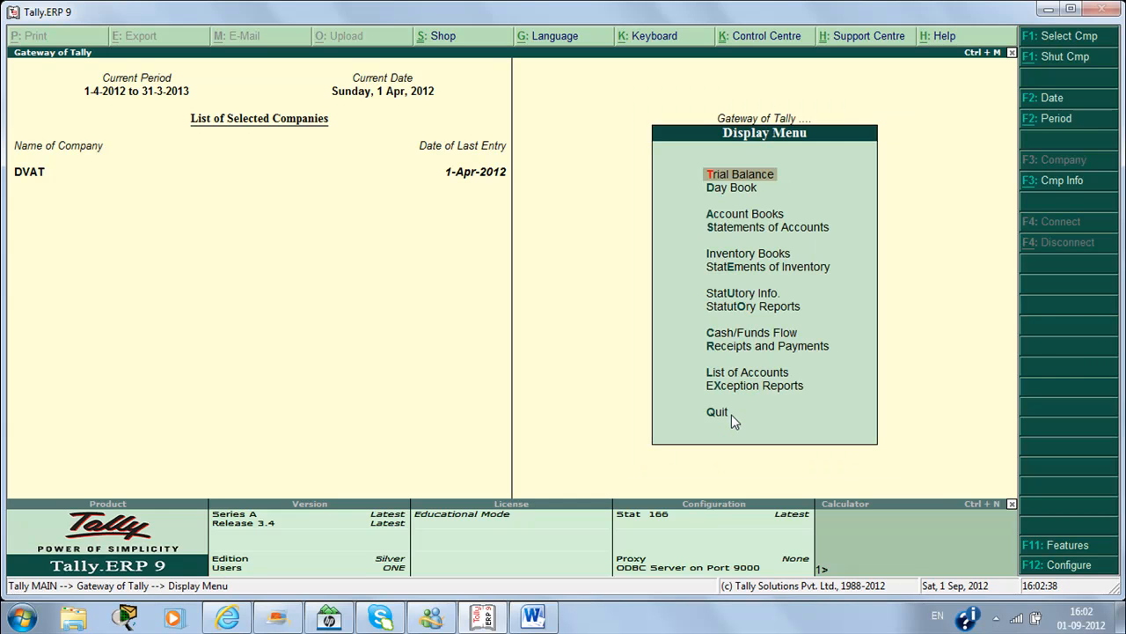
pyautogui.press('Down')
pyautogui.press('Down')
pyautogui.press('Down')
pyautogui.press('Down')
pyautogui.press('Down')
pyautogui.press('Down')
pyautogui.press('Down')
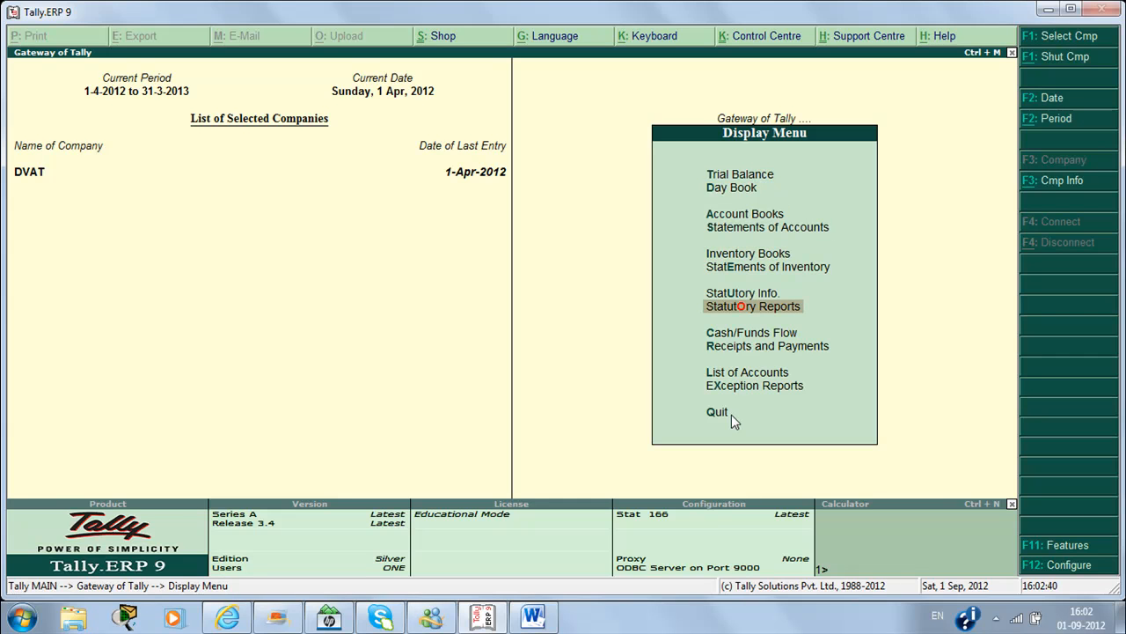
pyautogui.press('Return')
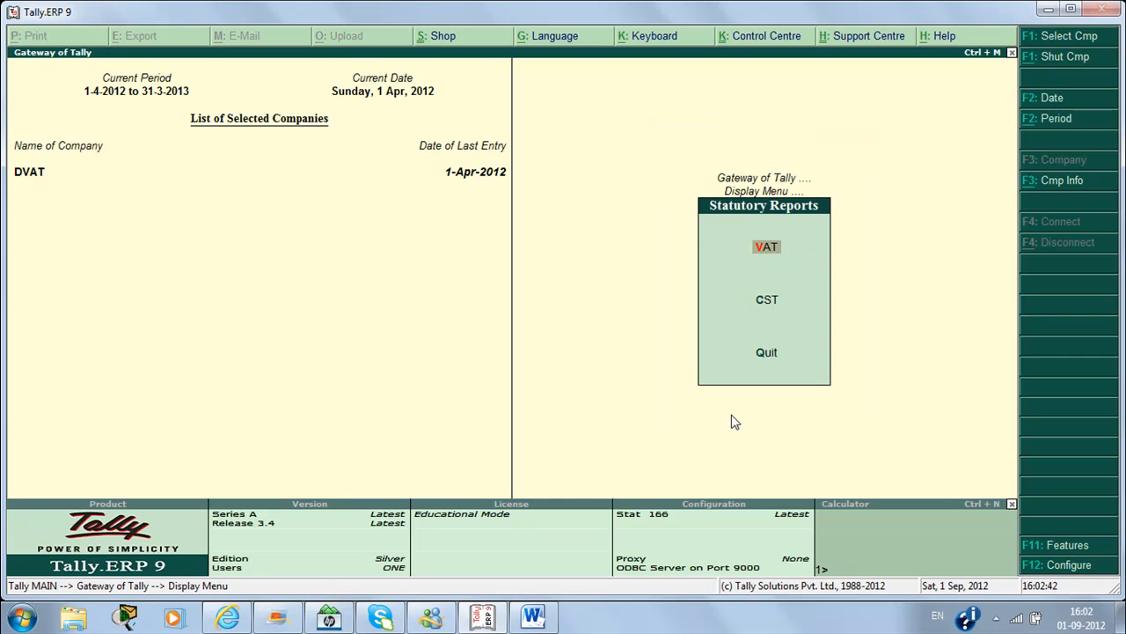
pyautogui.press('Return')
pyautogui.press('Return')
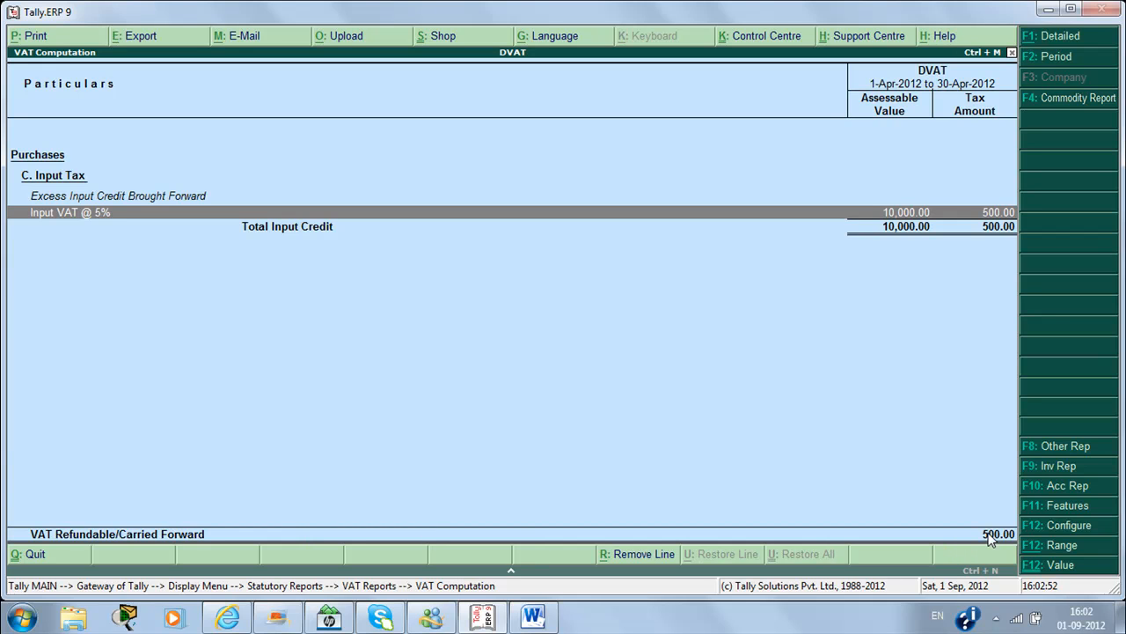
# Step: Return to accounting vouchers and bring up saved Pen purchase voucher No. 1
pyautogui.press('Escape')
pyautogui.press('Escape')
pyautogui.press('Escape')
pyautogui.press('Escape')
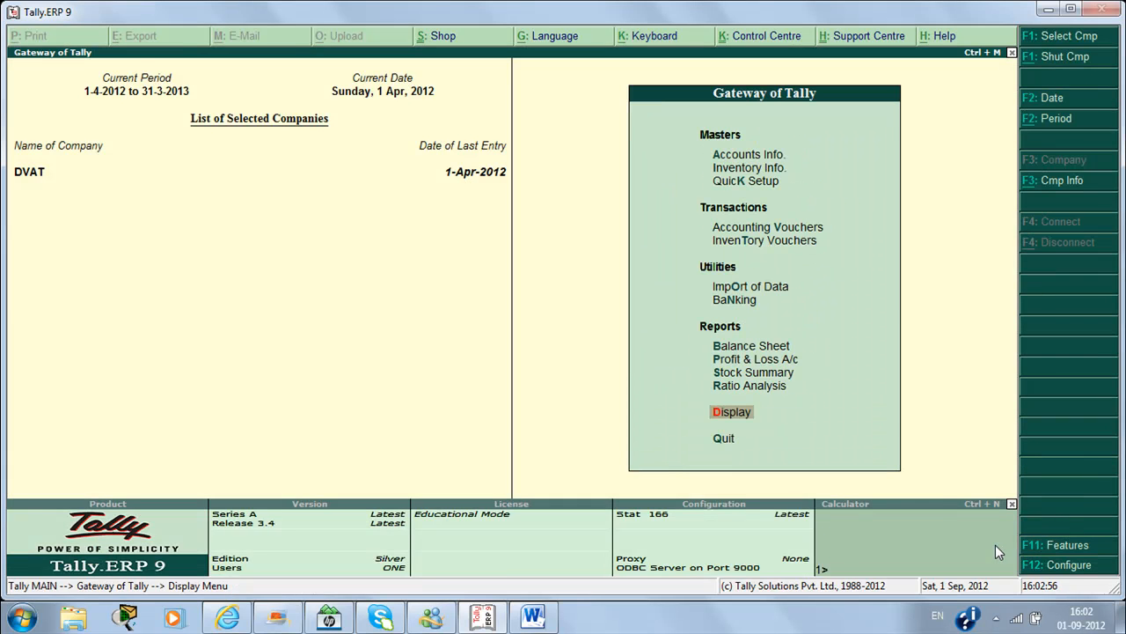
pyautogui.press('v')
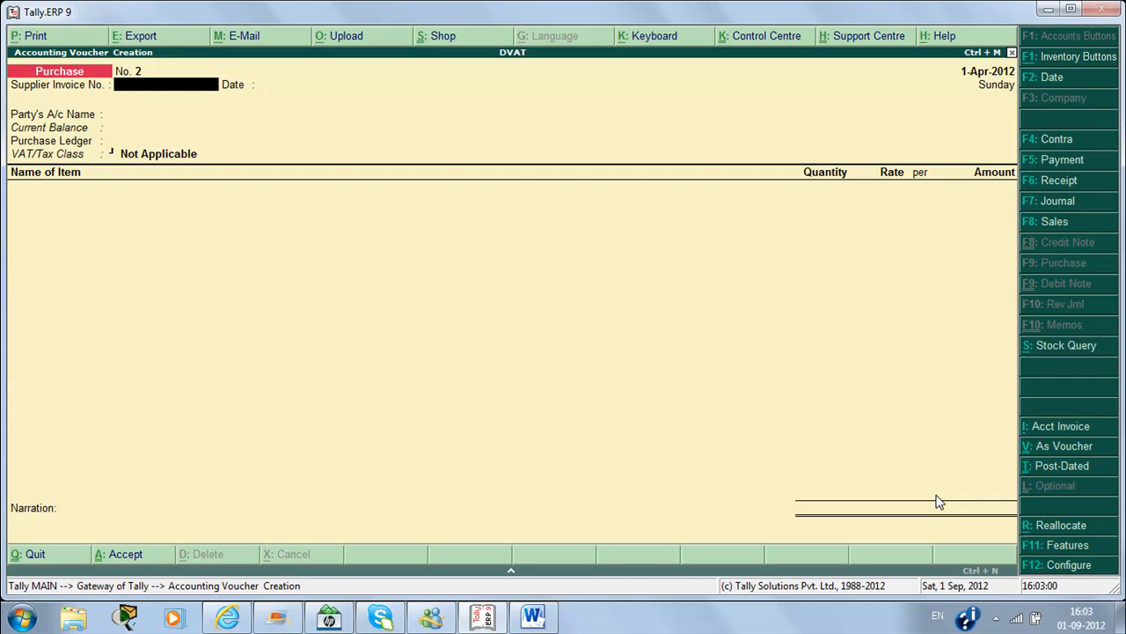
pyautogui.press('pageup')
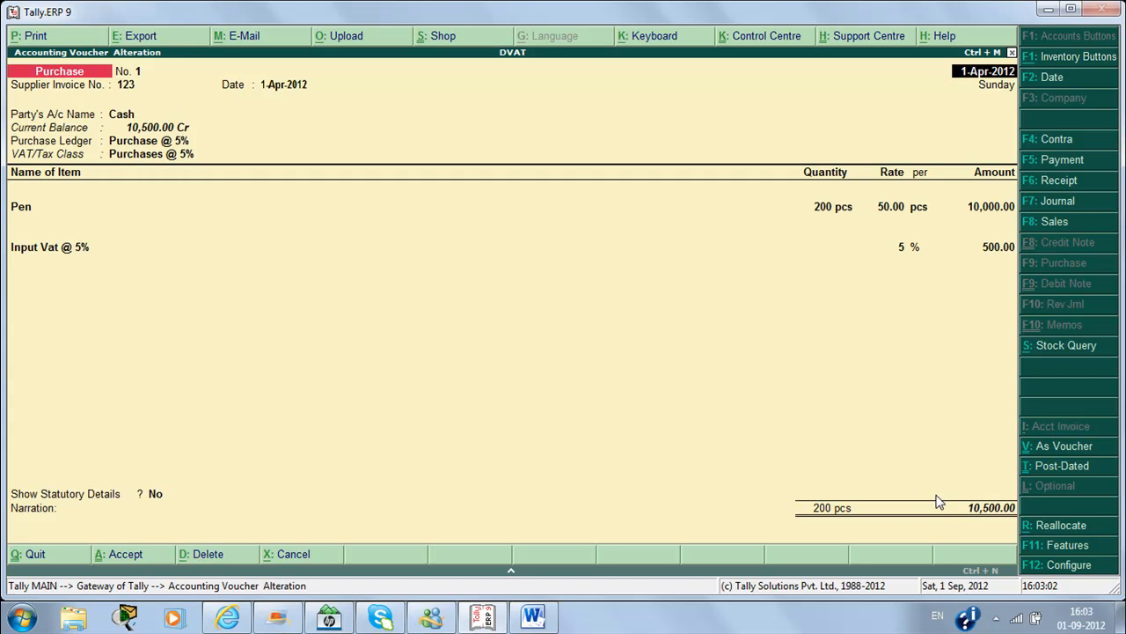
# Step: Start a Sales voucher with reference 11 and party Cash, and begin a 'Sales @ 5%' ledger
pyautogui.press('pagedown')
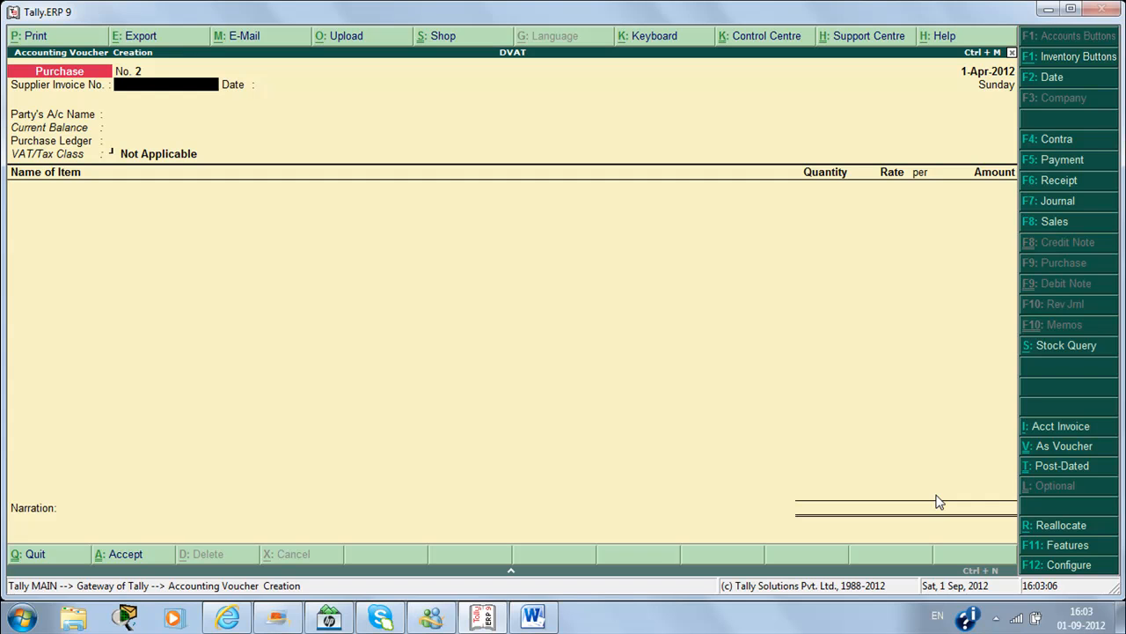
pyautogui.press('F8')
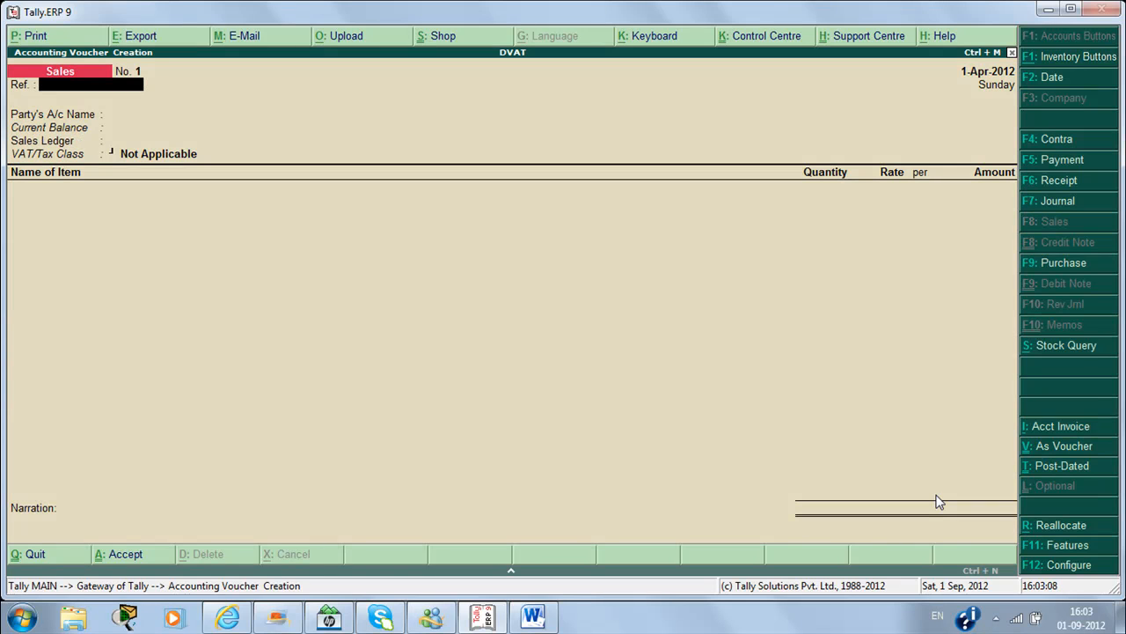
pyautogui.write('11')
pyautogui.press('Return')
pyautogui.press('Return')
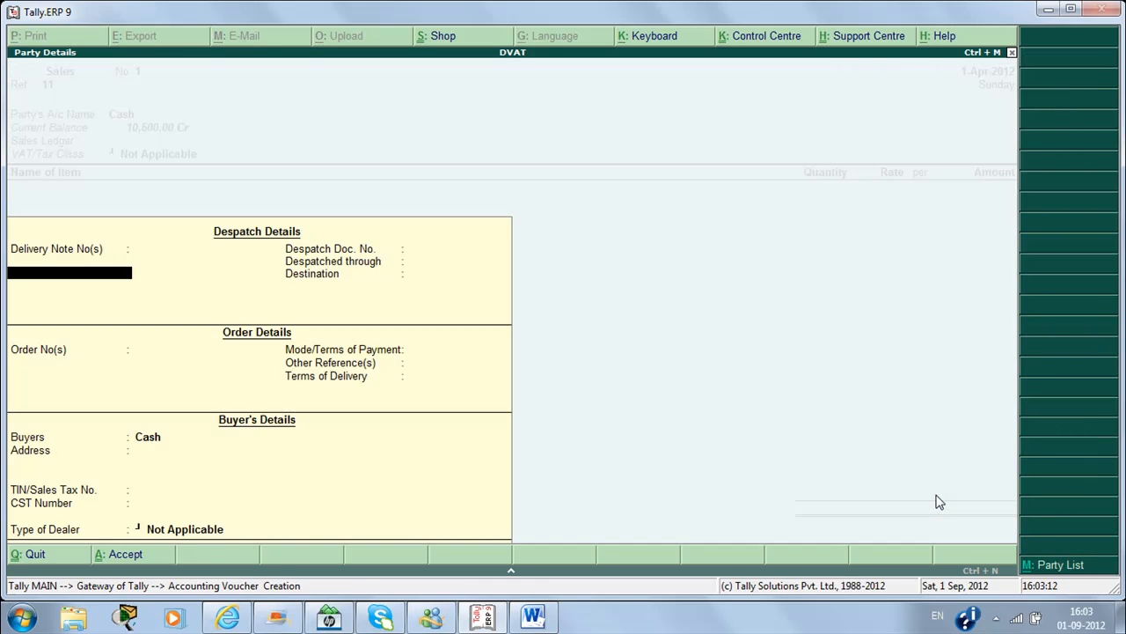
pyautogui.hotkey('ctrl', 'a')
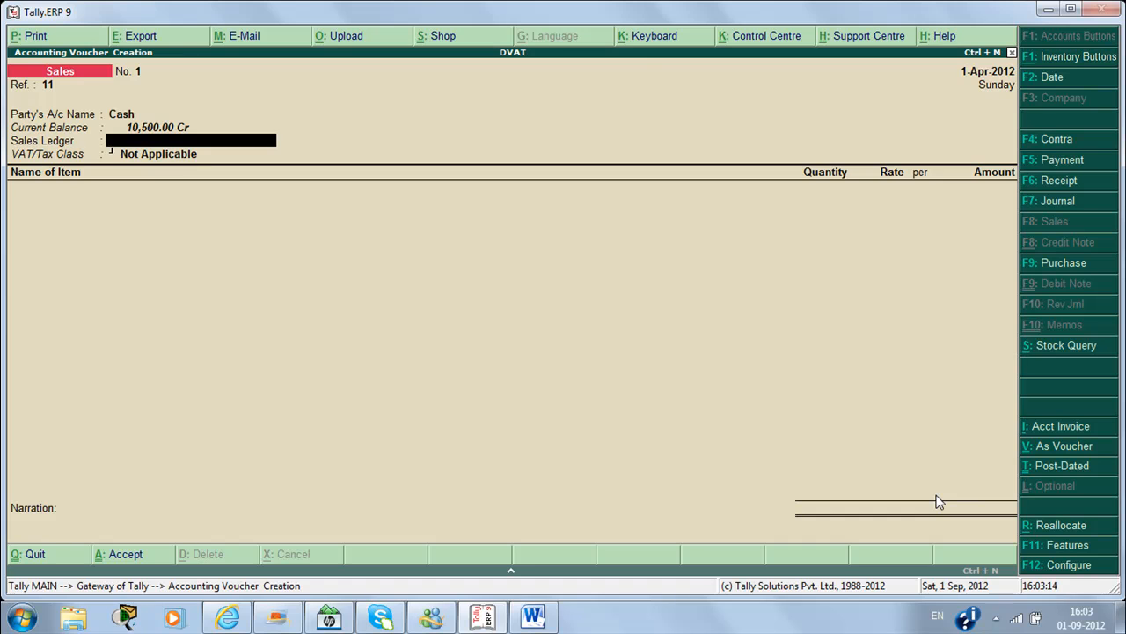
pyautogui.hotkey('alt', 'c')
pyautogui.write('Sal')
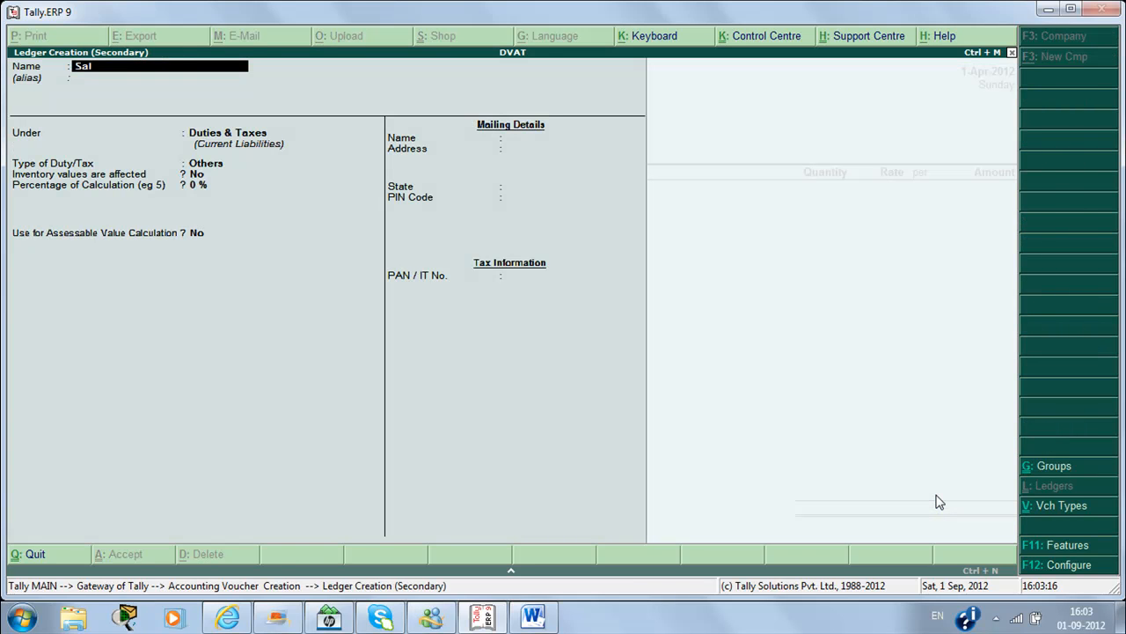
pyautogui.write('es @ 5%')
# Step: Place the Sales @ 5% ledger under Sales Accounts and mark it as used in VAT returns
pyautogui.press('Return')
pyautogui.press('Return')
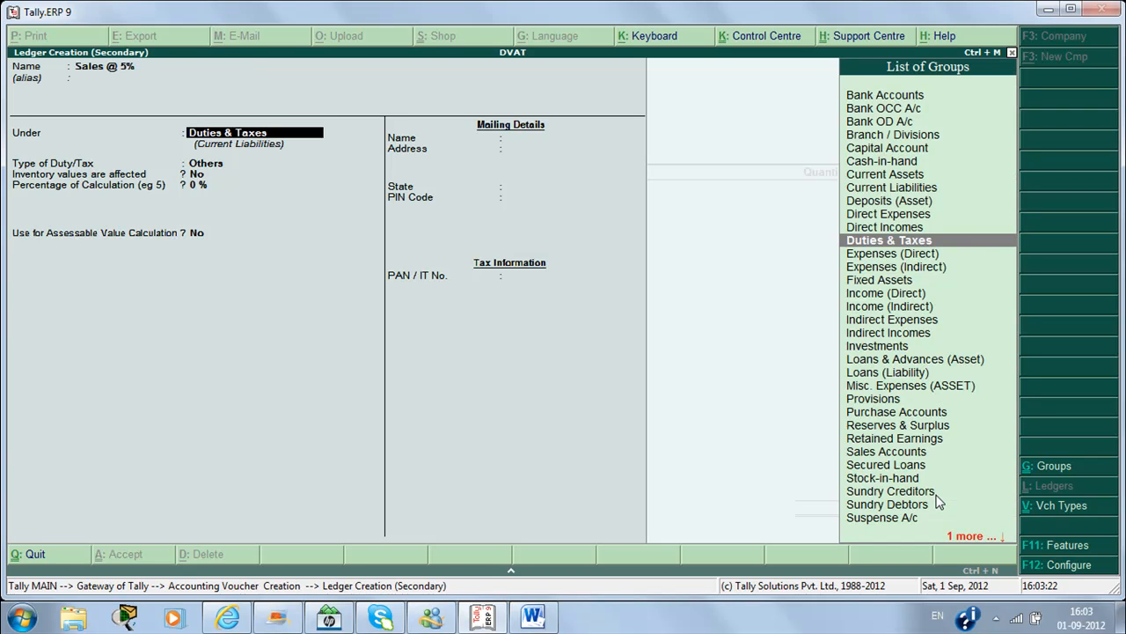
pyautogui.write('s')
pyautogui.press('Down')
pyautogui.press('Down')
pyautogui.press('Up')
pyautogui.press('Return')
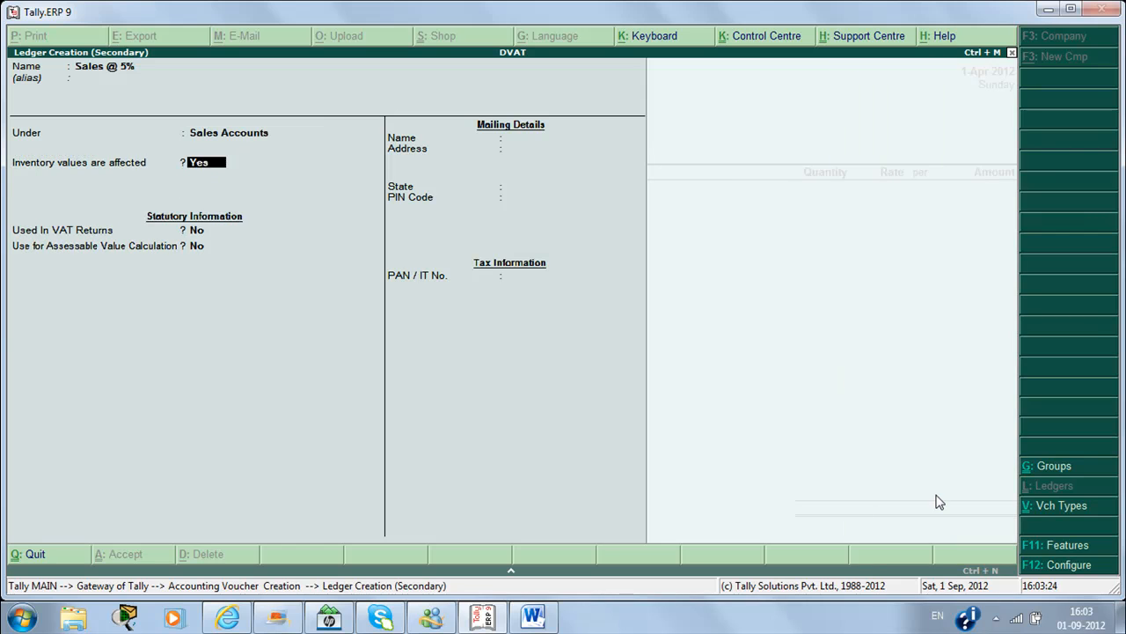
pyautogui.press('Return')
pyautogui.write('y')
pyautogui.press('Return')
# Step: Give the ledger the Sales @ 5% VAT class and save it into the voucher
pyautogui.press('Down')
pyautogui.press('Down')
pyautogui.press('Down')
pyautogui.press('Down')
pyautogui.press('Down')
pyautogui.press('Down')
pyautogui.press('Down')
pyautogui.press('Down')
pyautogui.press('Down')
pyautogui.press('Down')
pyautogui.press('Down')
pyautogui.press('Down')
pyautogui.press('Down')
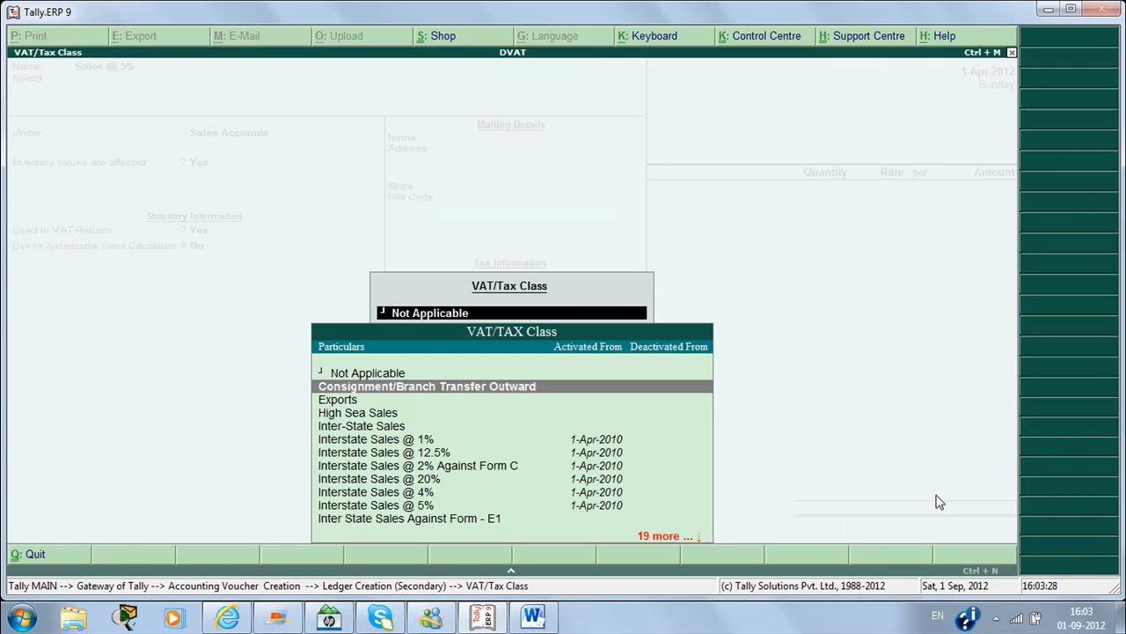
pyautogui.press('Down')
pyautogui.press('Down')
pyautogui.press('Down')
pyautogui.press('Down')
pyautogui.press('Down')
pyautogui.press('Down')
pyautogui.press('Down')
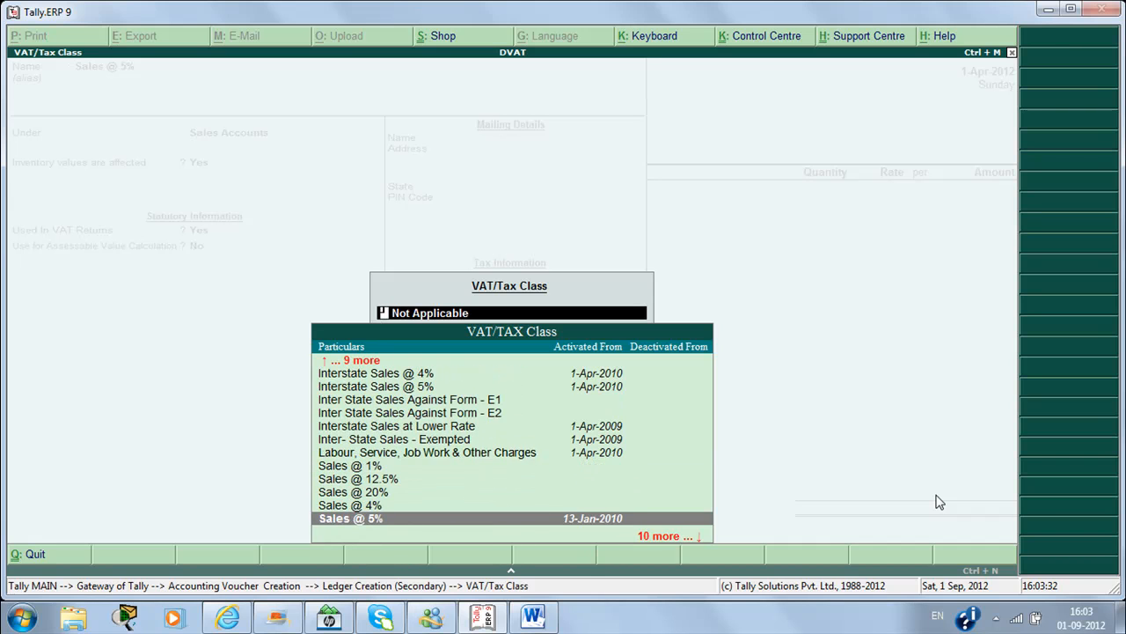
pyautogui.press('Down')
pyautogui.press('Up')
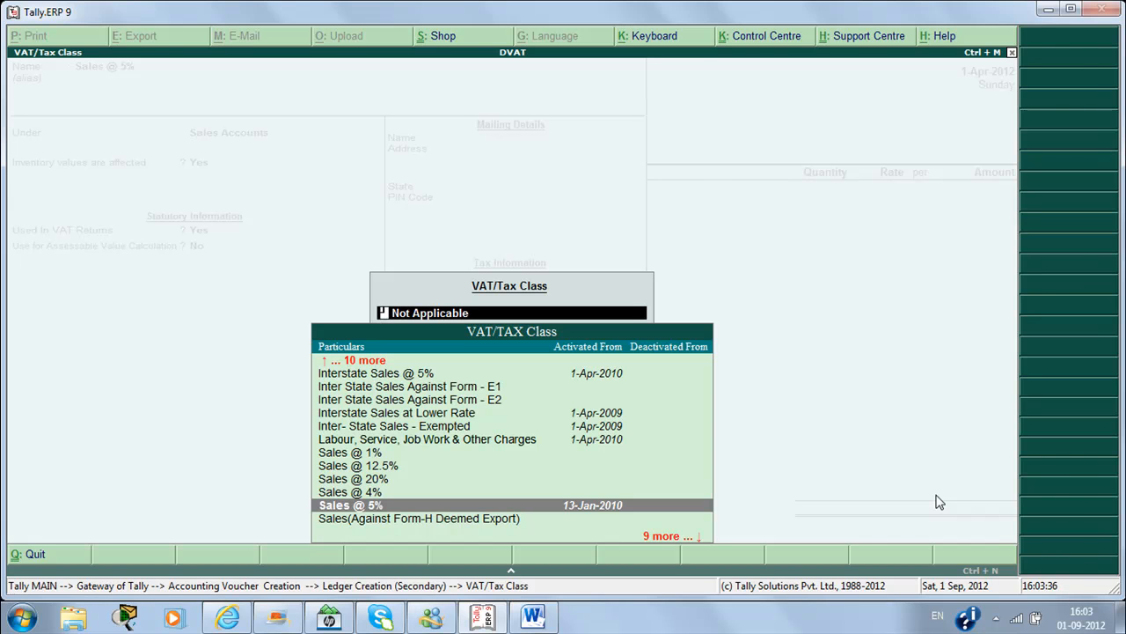
pyautogui.press('Return')
pyautogui.press('Return')
pyautogui.press('Return')
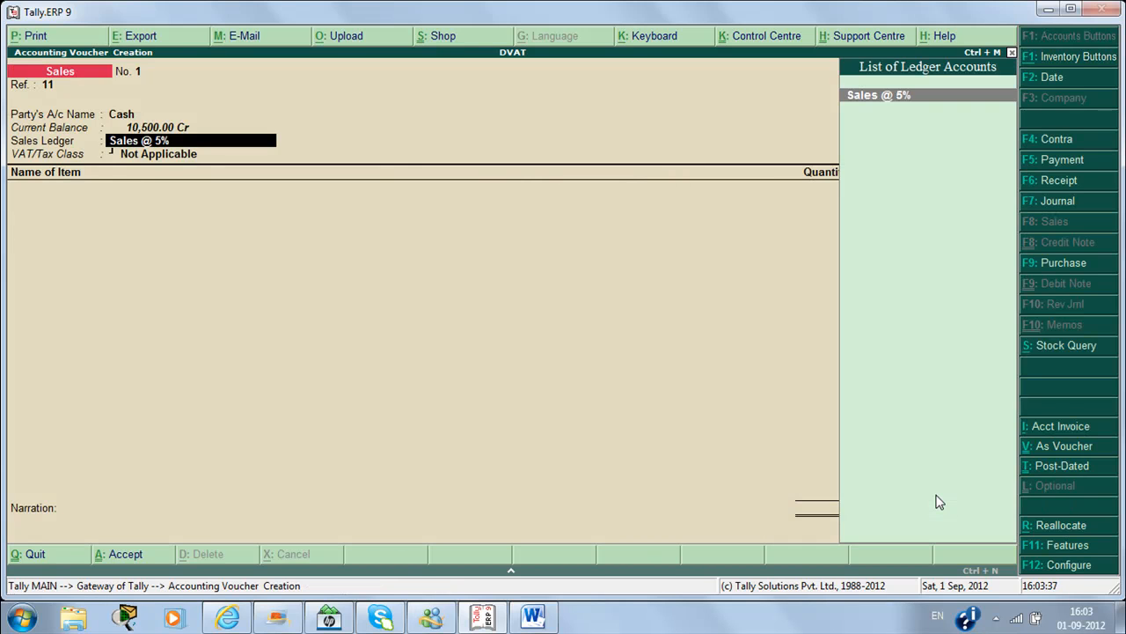
pyautogui.press('Return')
# Step: Add Pen, 180 pcs at 80.00 for 14,400.00, and start an 'Output Vat @ 5%' ledger
pyautogui.write('P')
pyautogui.press('Return')
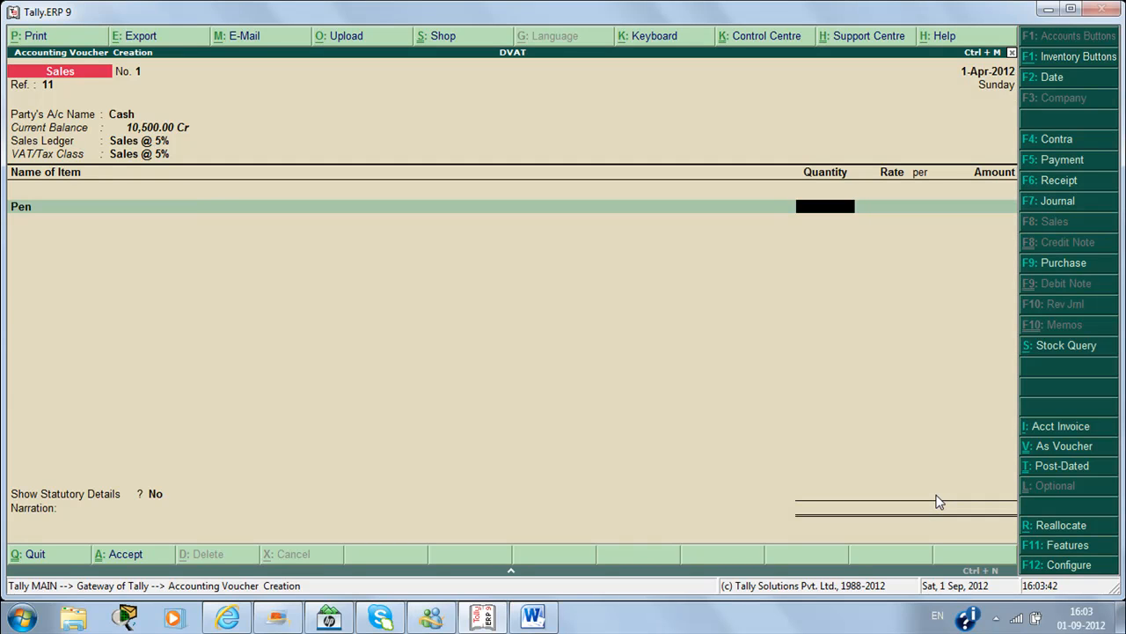
pyautogui.write('180')
pyautogui.press('Return')
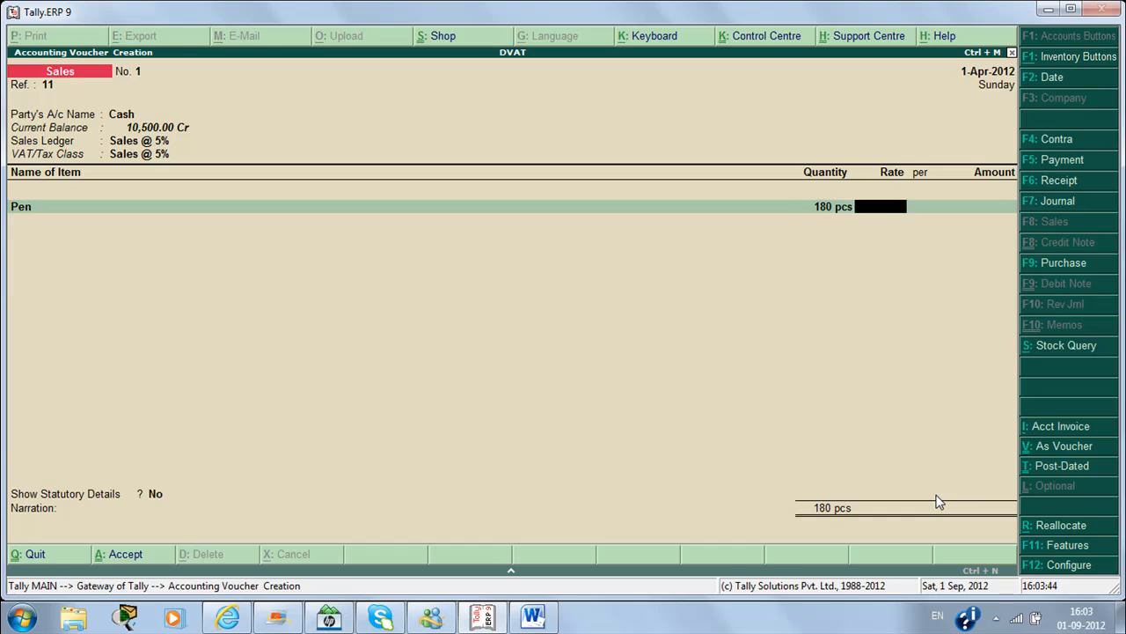
pyautogui.write('80')
pyautogui.press('Return')
pyautogui.press('Return')
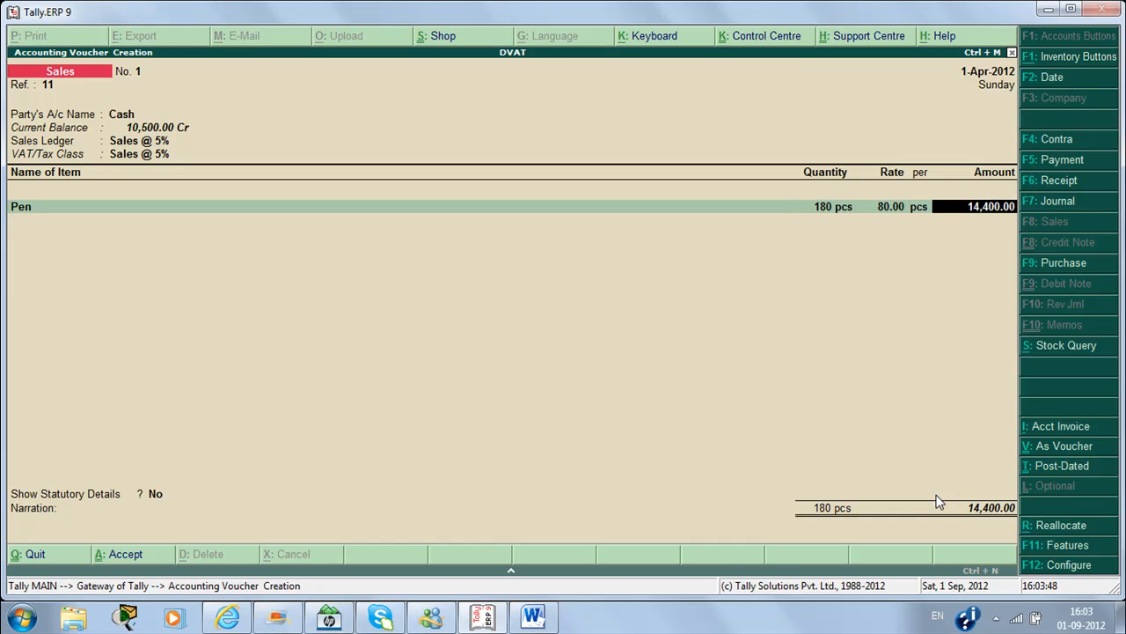
pyautogui.press('Return')
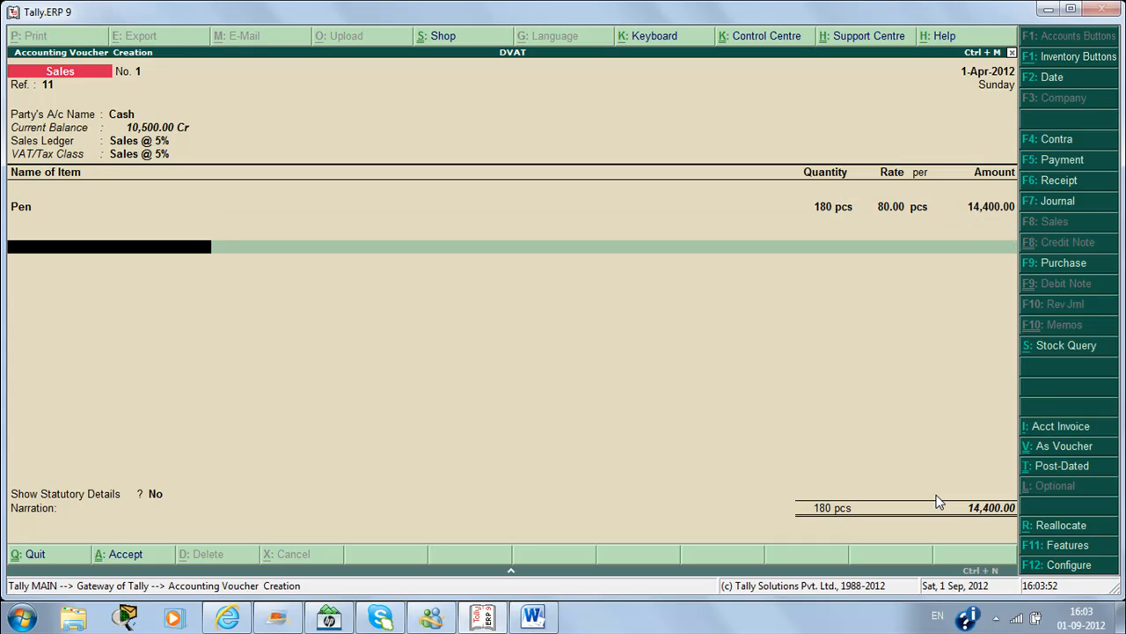
pyautogui.write('Output Vat')
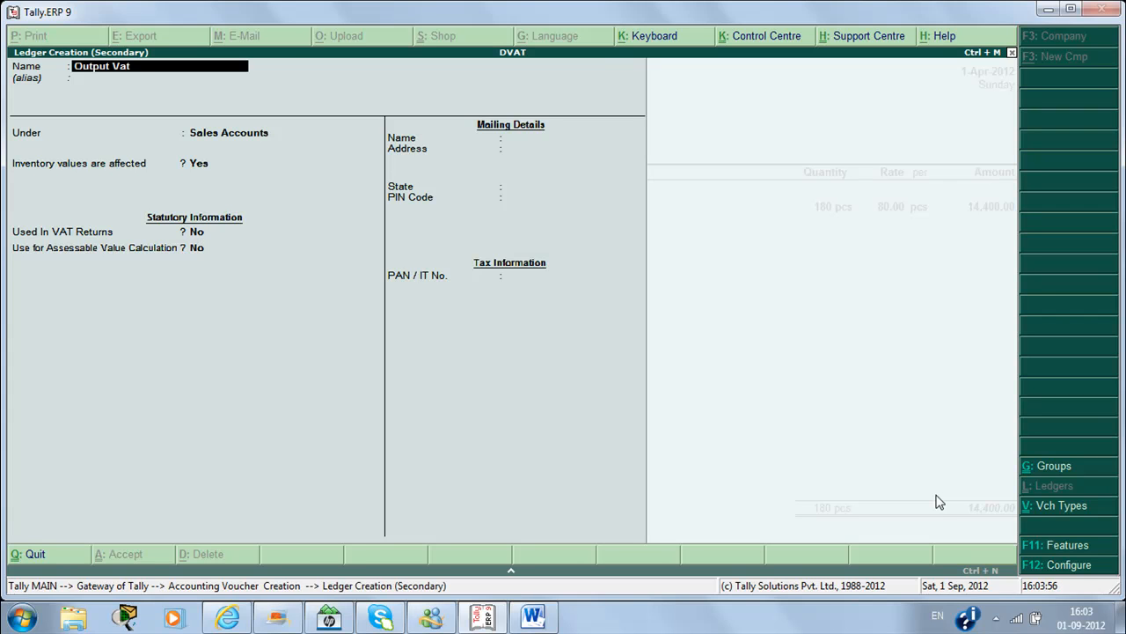
pyautogui.write(' @ 5%')
# Step: Set the Output Vat @ 5% ledger under Duties & Taxes, type VAT, sub type Output VAT, class Output VAT @ 5%
pyautogui.press('Return')
pyautogui.press('Return')
pyautogui.write('D')
pyautogui.press('Down')
pyautogui.press('Down')
pyautogui.press('Down')
pyautogui.press('Return')
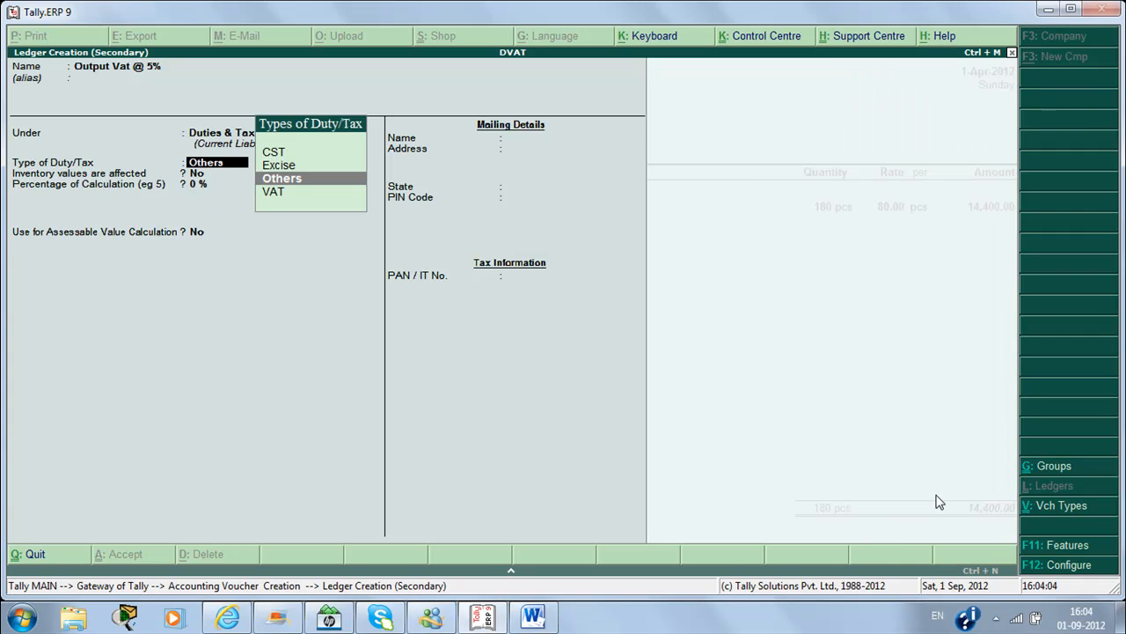
pyautogui.press('Down')
pyautogui.press('Return')
pyautogui.press('Down')
pyautogui.press('Down')
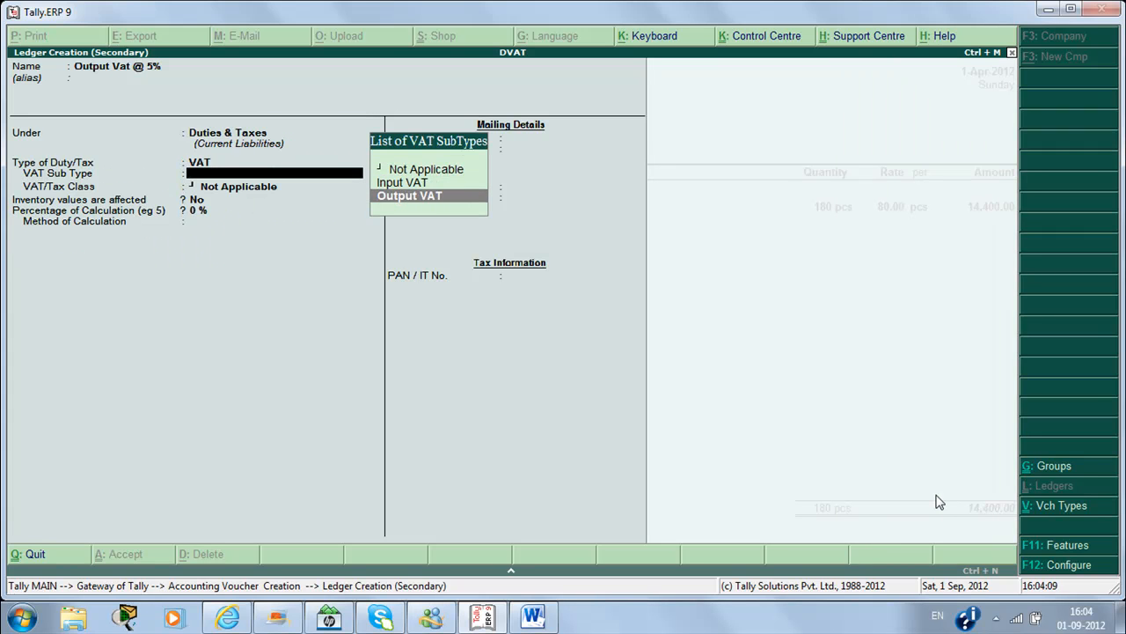
pyautogui.press('Return')
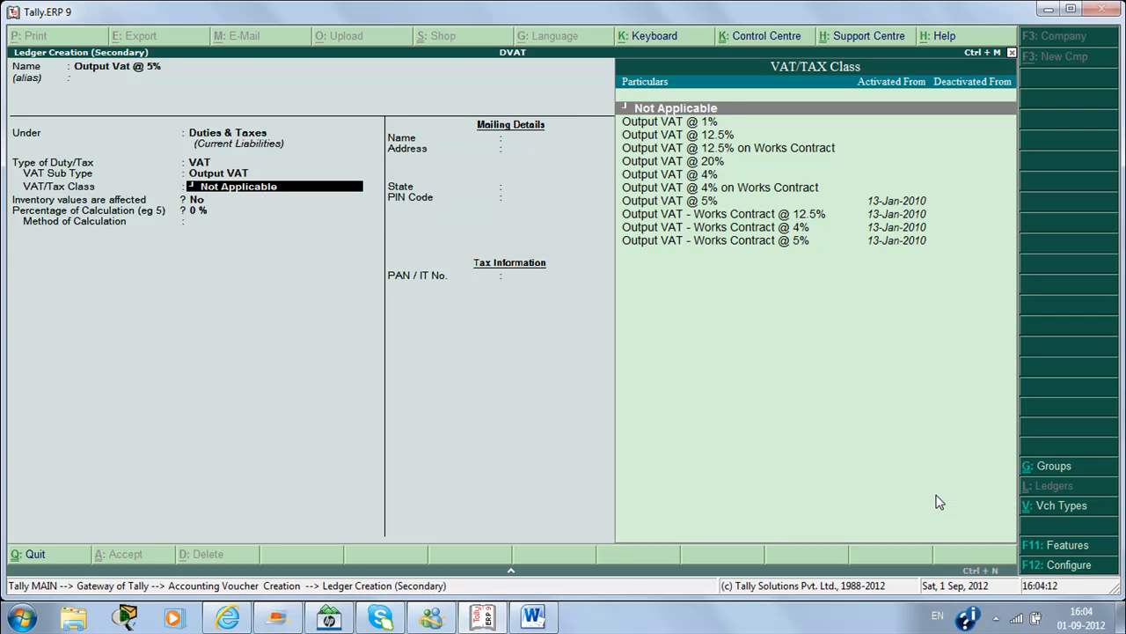
pyautogui.press('Down')
pyautogui.press('Down')
pyautogui.press('Down')
pyautogui.press('Down')
pyautogui.press('Down')
pyautogui.press('Down')
pyautogui.press('Down')
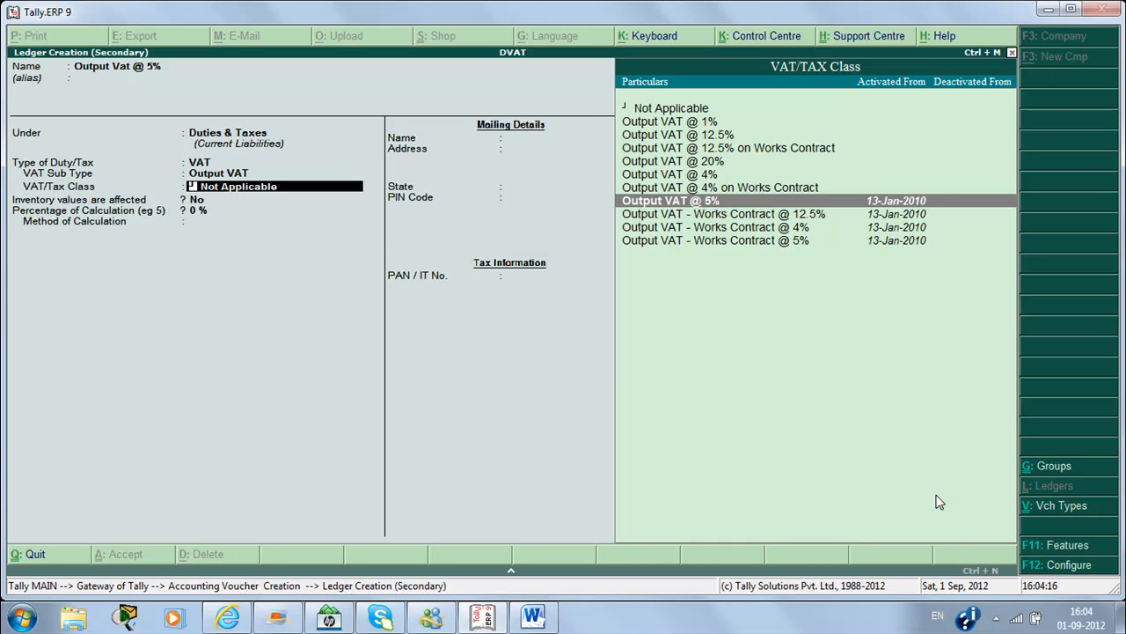
pyautogui.press('Return')
pyautogui.press('Return')
pyautogui.press('Return')
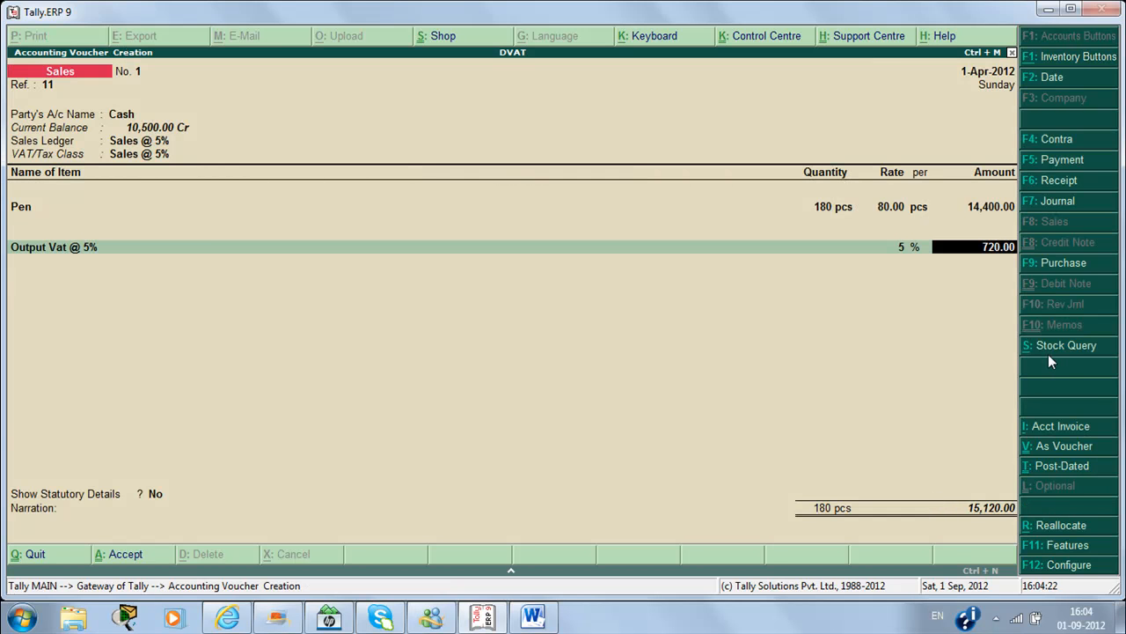
# Step: Accept 720.00 VAT, review detailed statutory details, save Sales voucher No. 1, and quit to the Gateway
pyautogui.press('Return')
pyautogui.press('Return')
pyautogui.write('y')
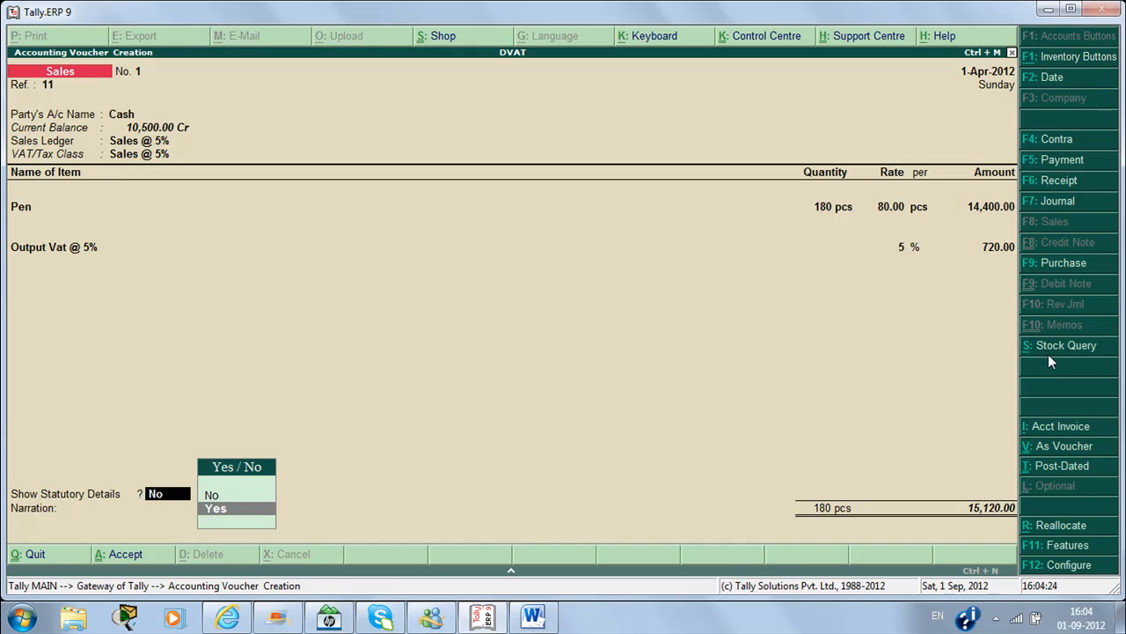
pyautogui.press('Return')
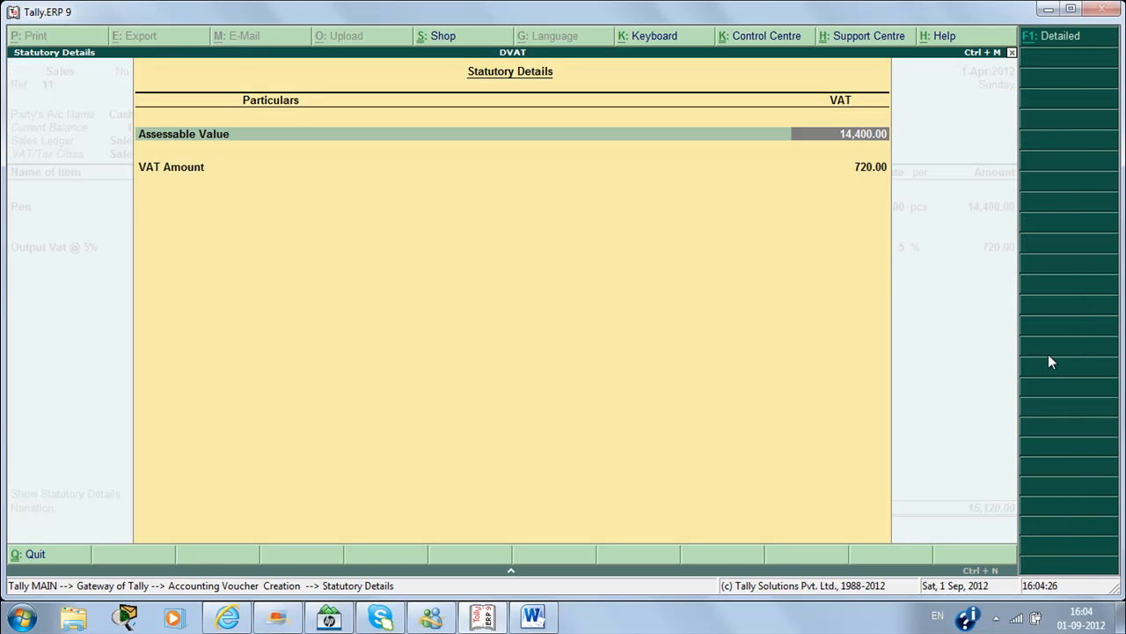
pyautogui.hotkey('alt', 'F1')
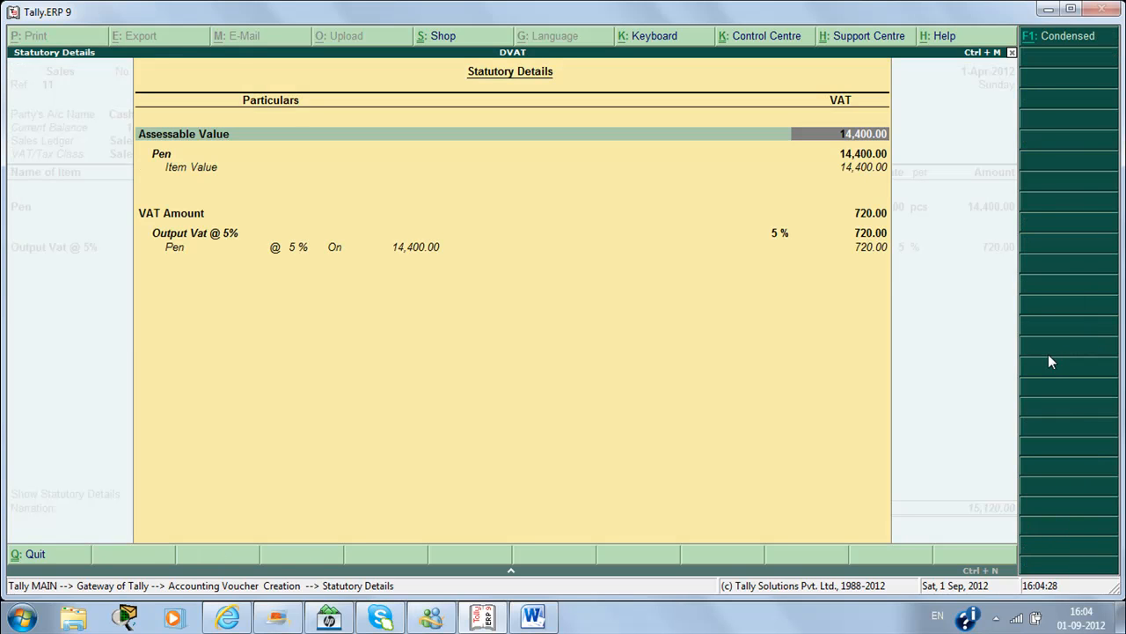
pyautogui.press('Escape')
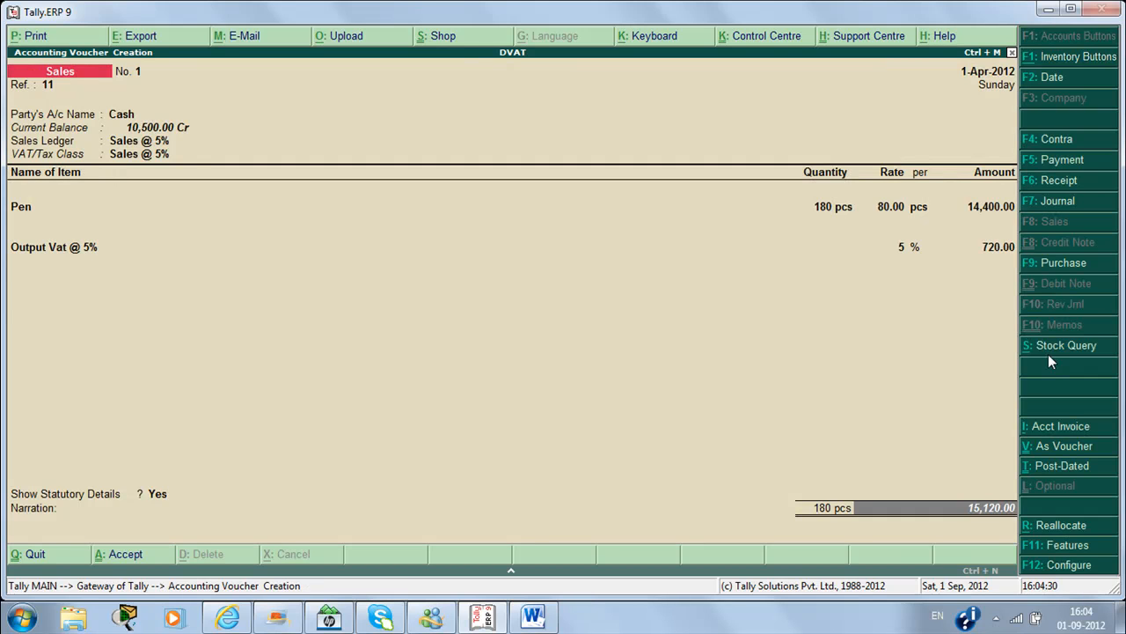
pyautogui.hotkey('ctrl', 'a')
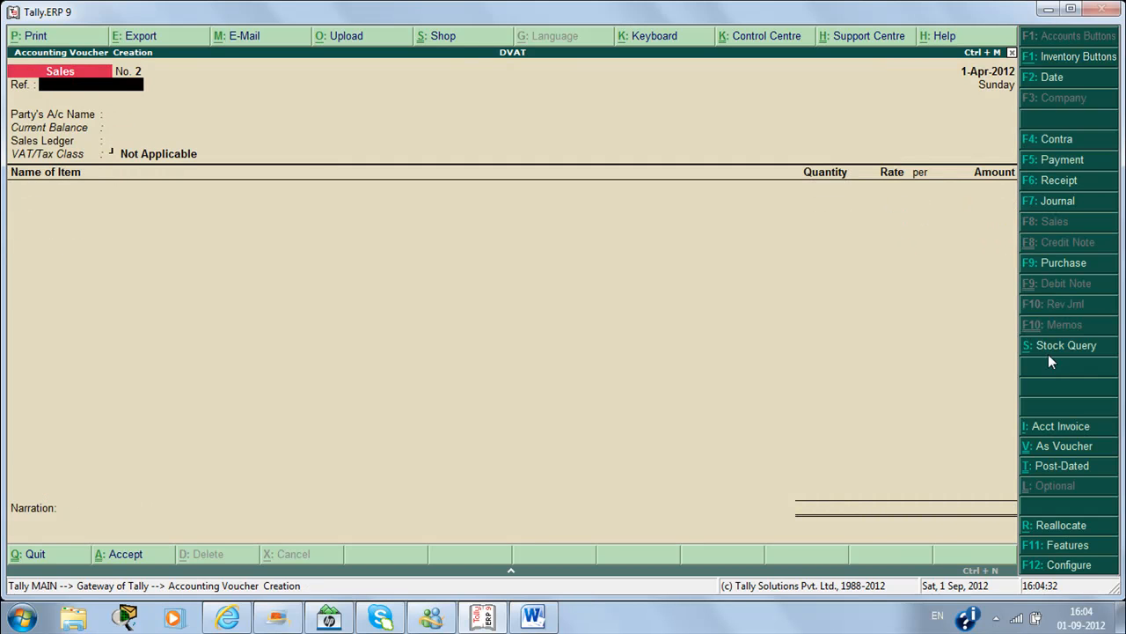
pyautogui.press('Escape')
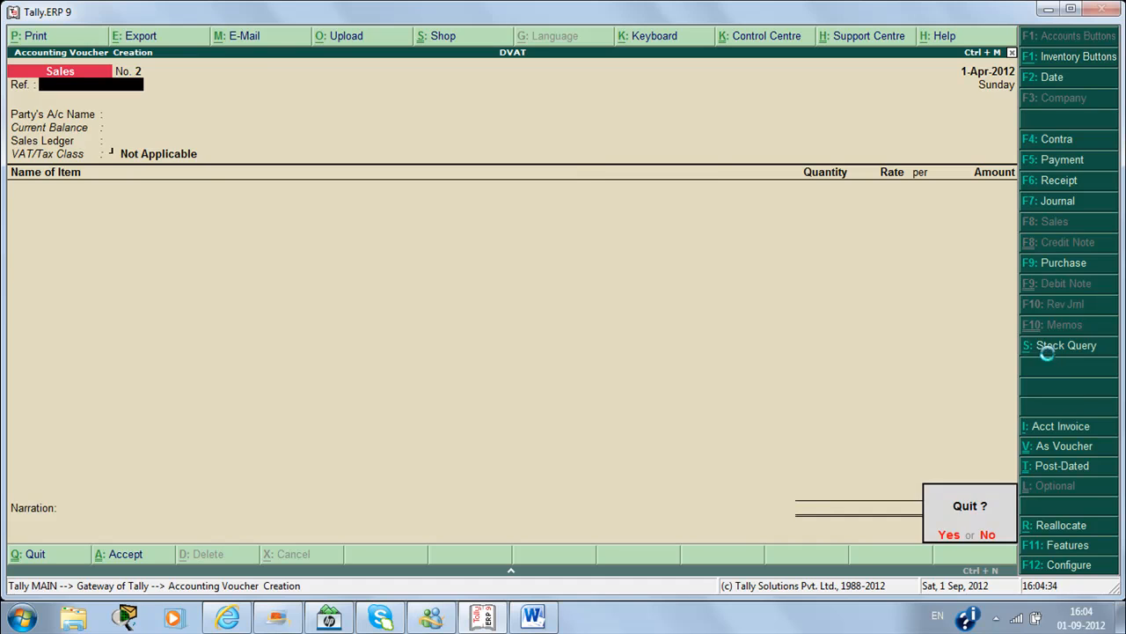
pyautogui.press('y')
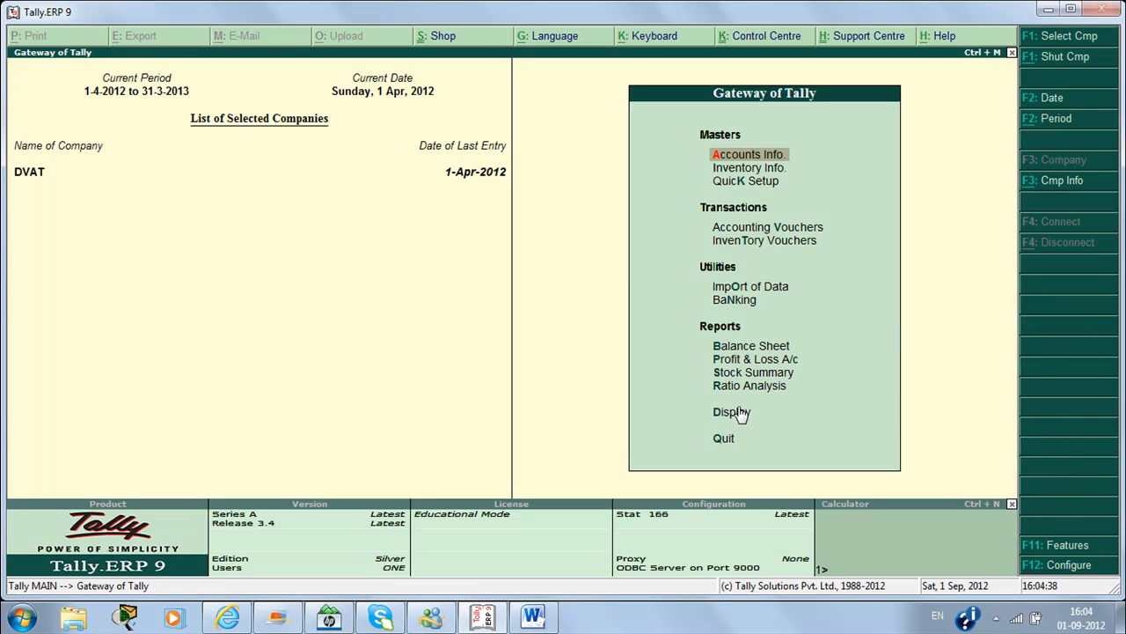
pyautogui.press('Down')
pyautogui.press('Down')
pyautogui.press('Down')
pyautogui.press('Down')
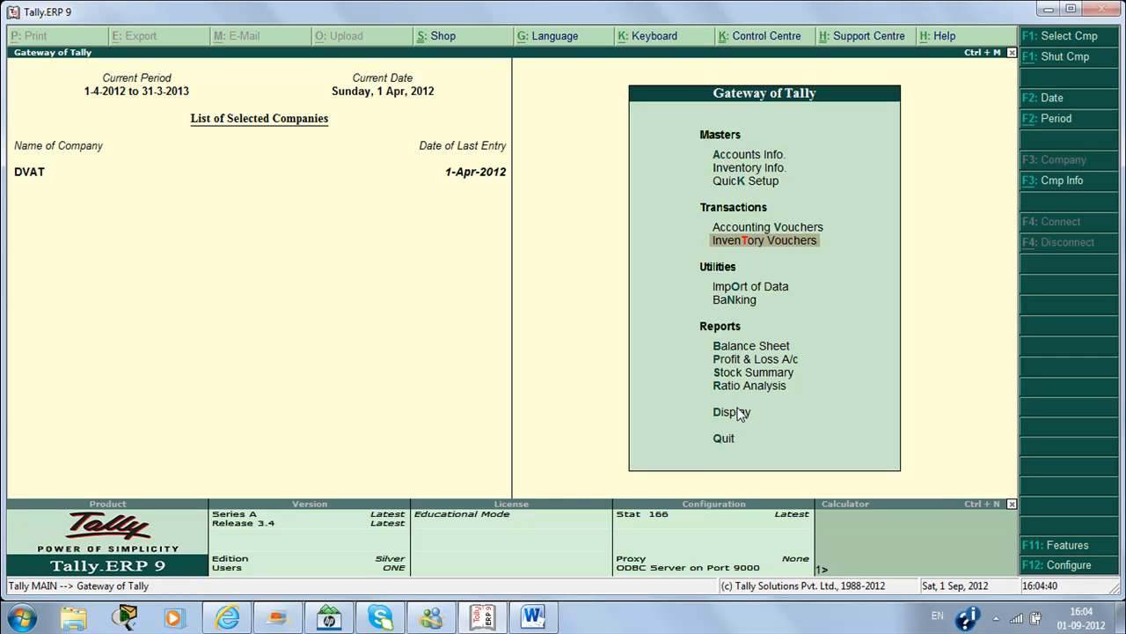
pyautogui.click(737, 413)
pyautogui.press('Down')
pyautogui.press('Down')
pyautogui.press('Down')
pyautogui.press('Down')
pyautogui.press('Down')
pyautogui.press('Down')
pyautogui.press('Down')
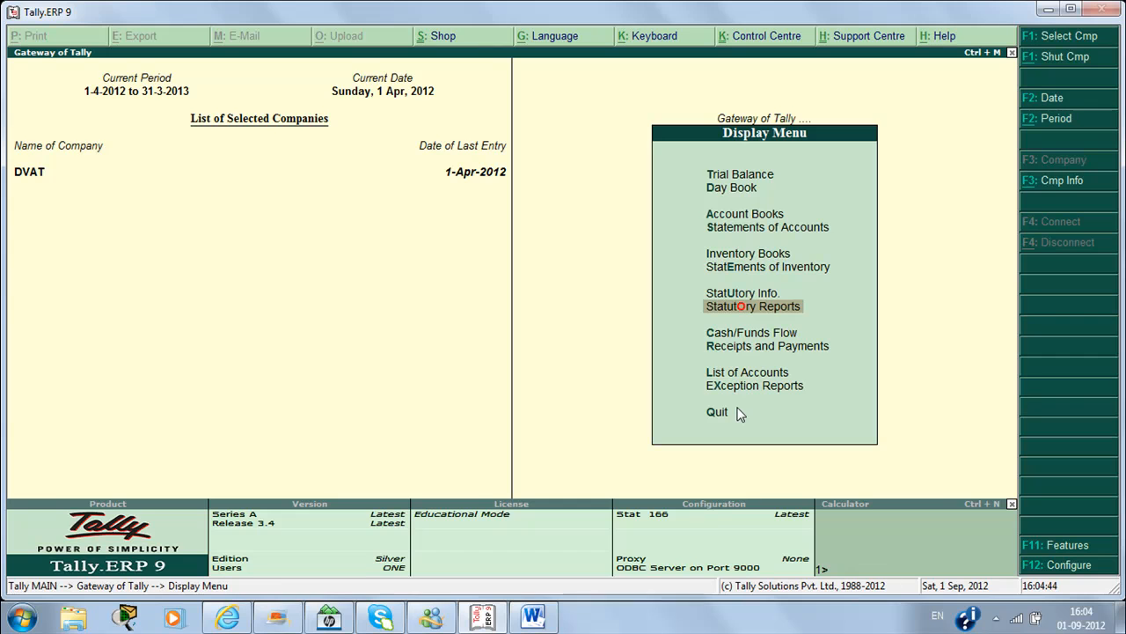
pyautogui.press('Return')
pyautogui.press('Return')
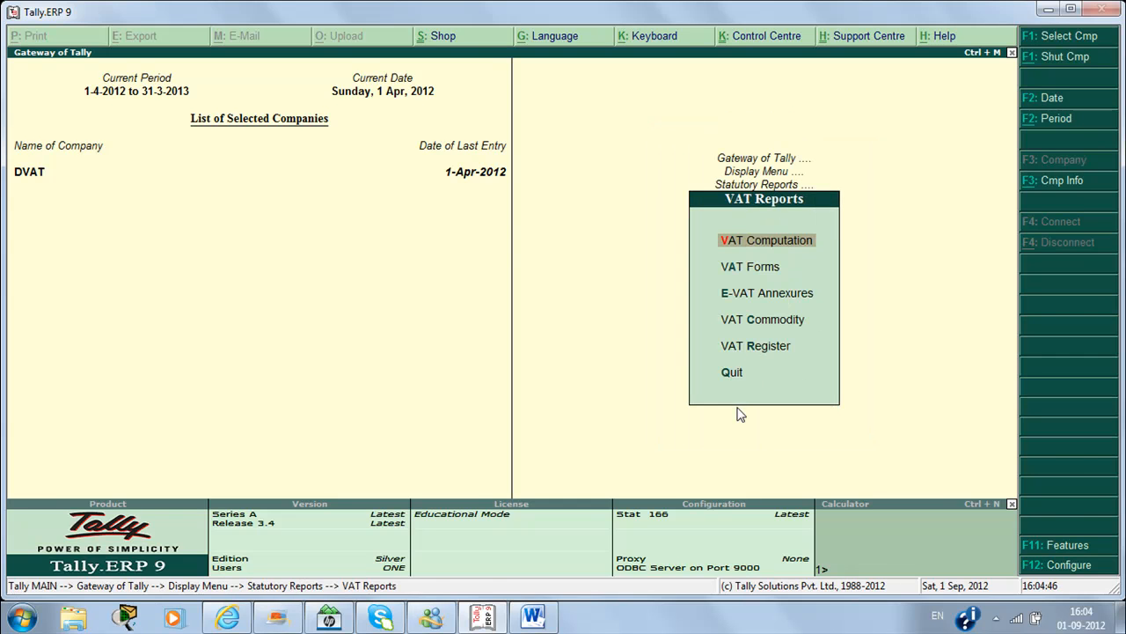
pyautogui.press('Return')
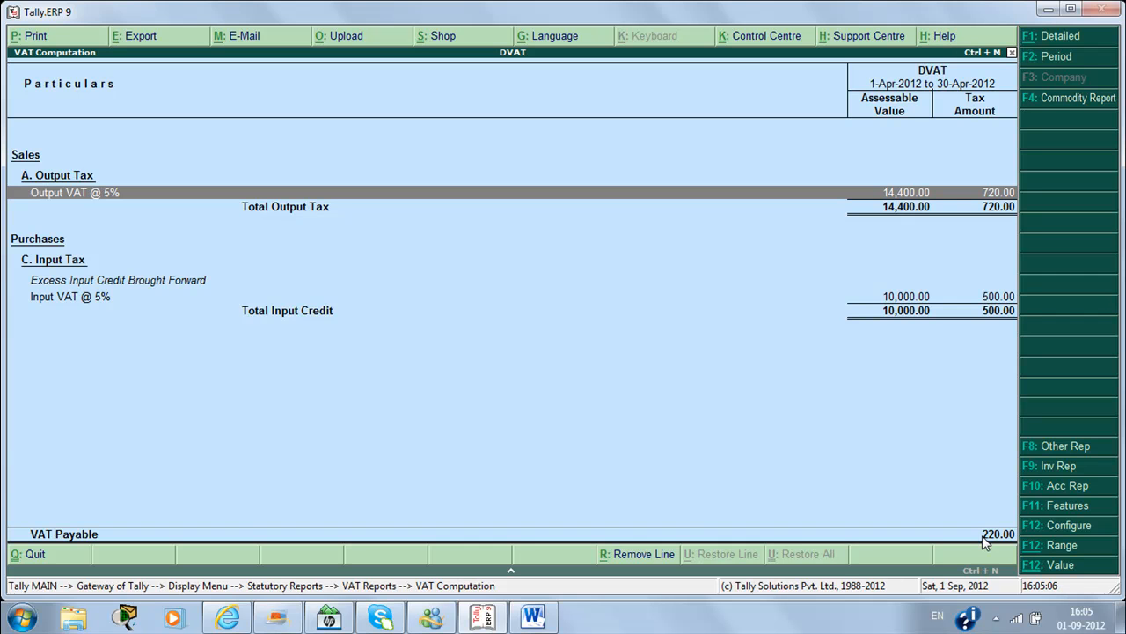
pyautogui.press('Escape')
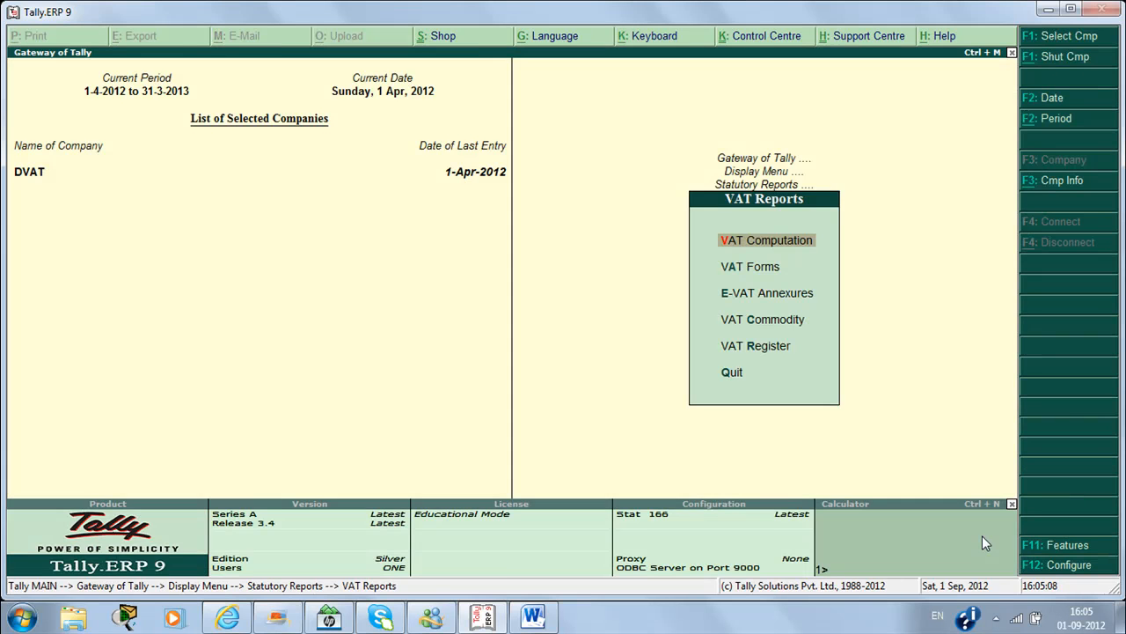
pyautogui.press('Escape')
pyautogui.press('Escape')
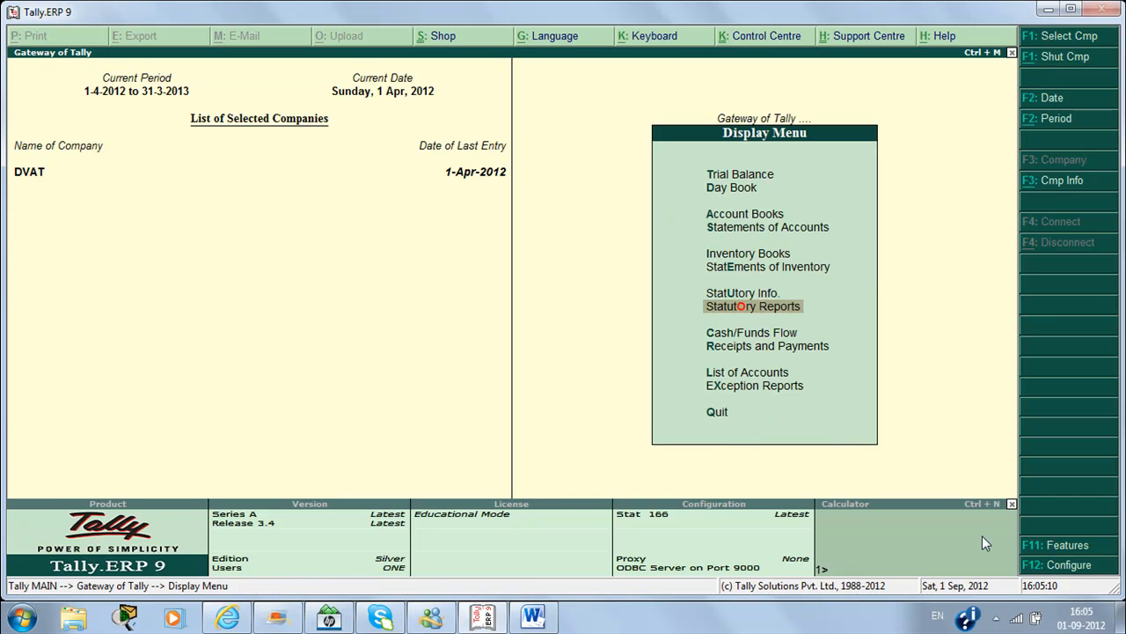
pyautogui.press('Escape')
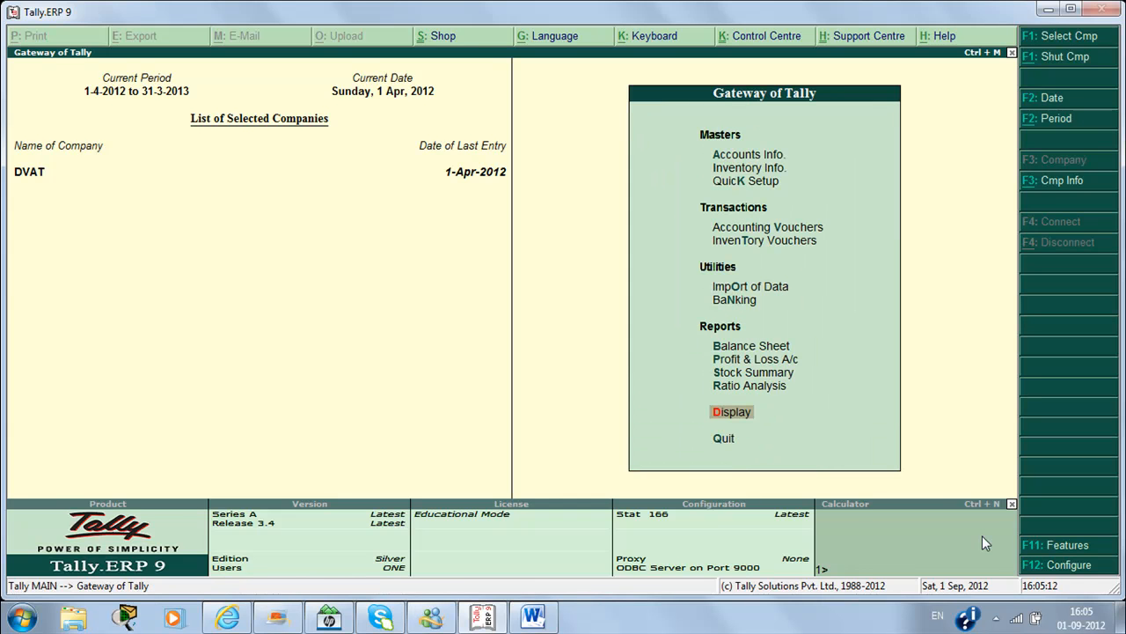